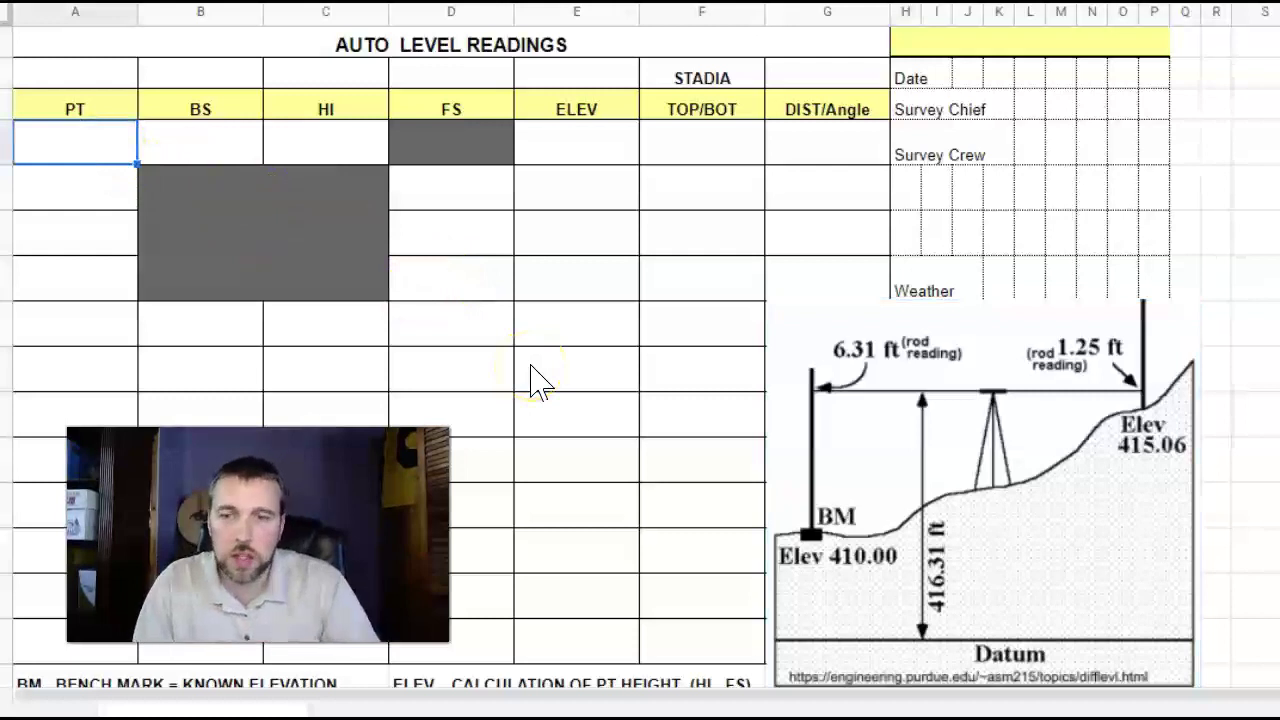
# Enter Benchmark as the first point in the PT column
pyautogui.click(1015, 520)
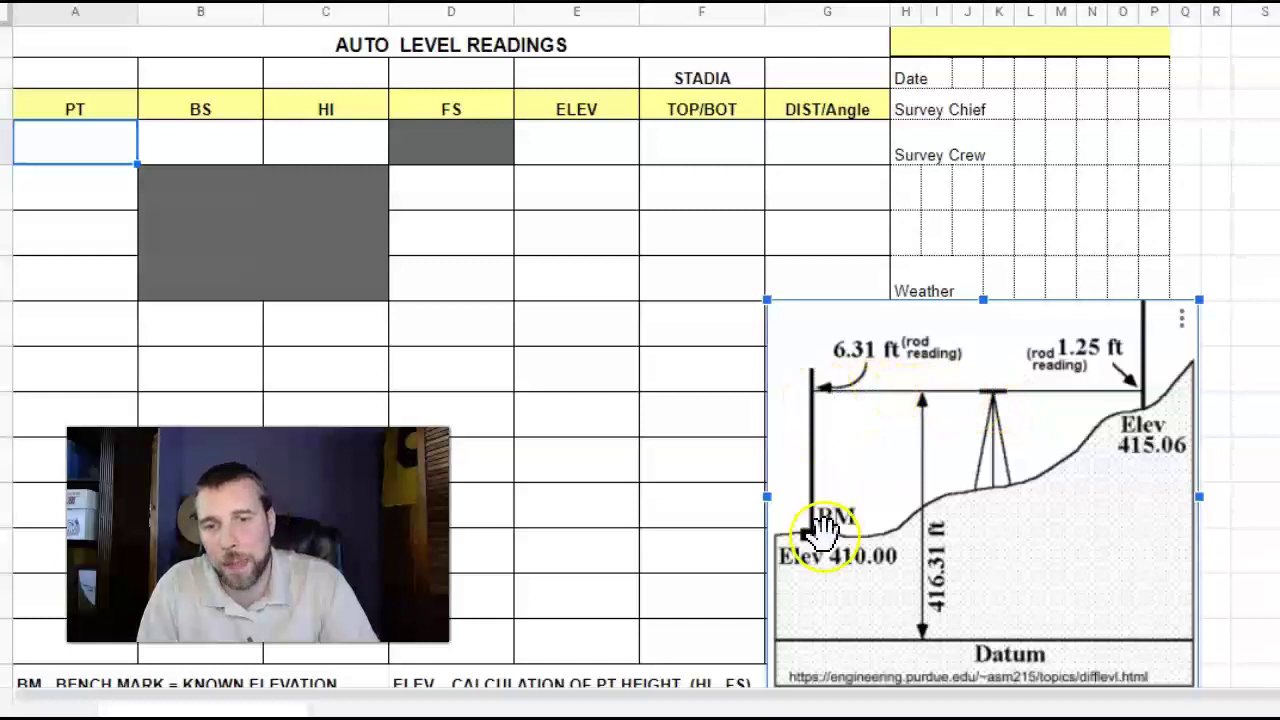
pyautogui.click(65, 143)
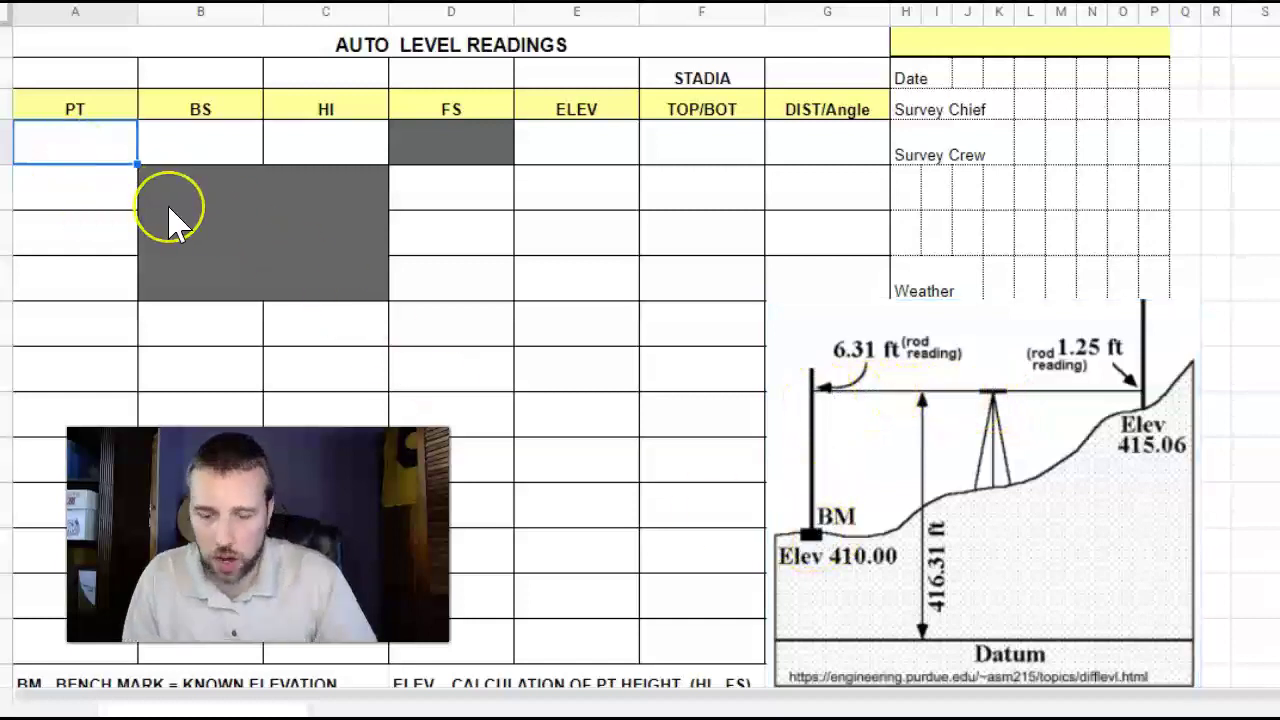
pyautogui.write('Benchmark')
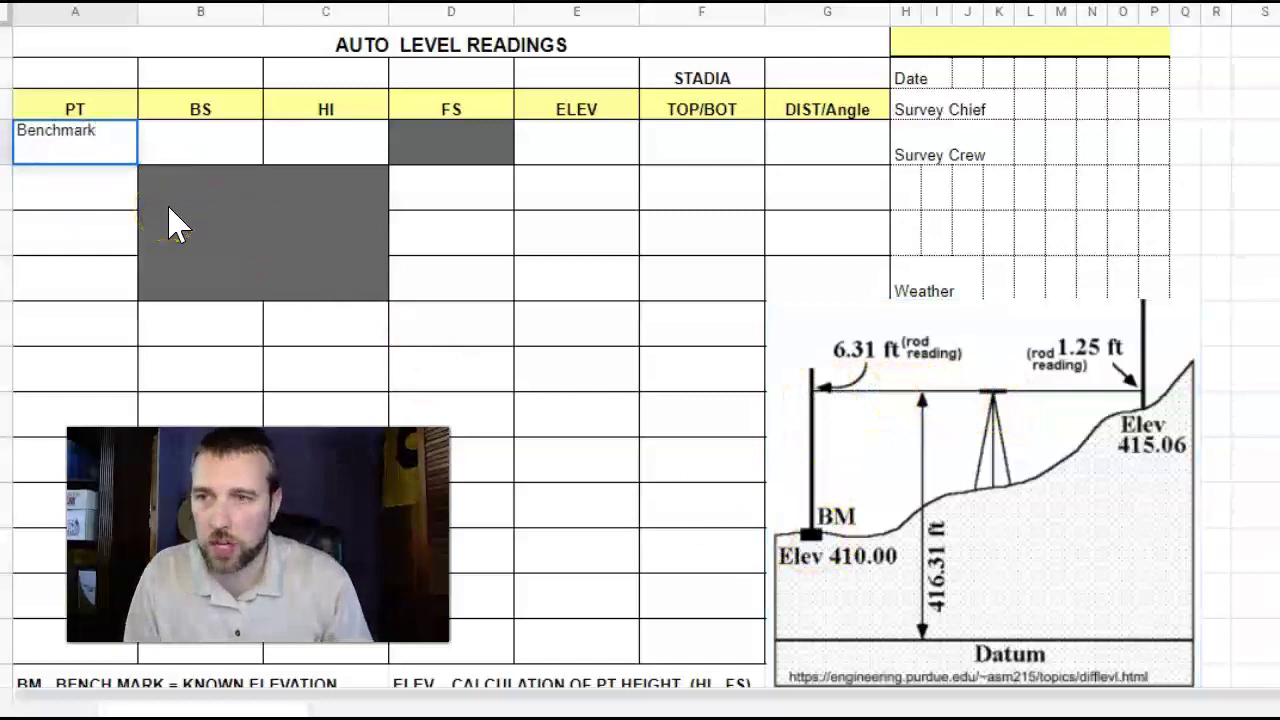
pyautogui.press('Return')
pyautogui.press('Up')
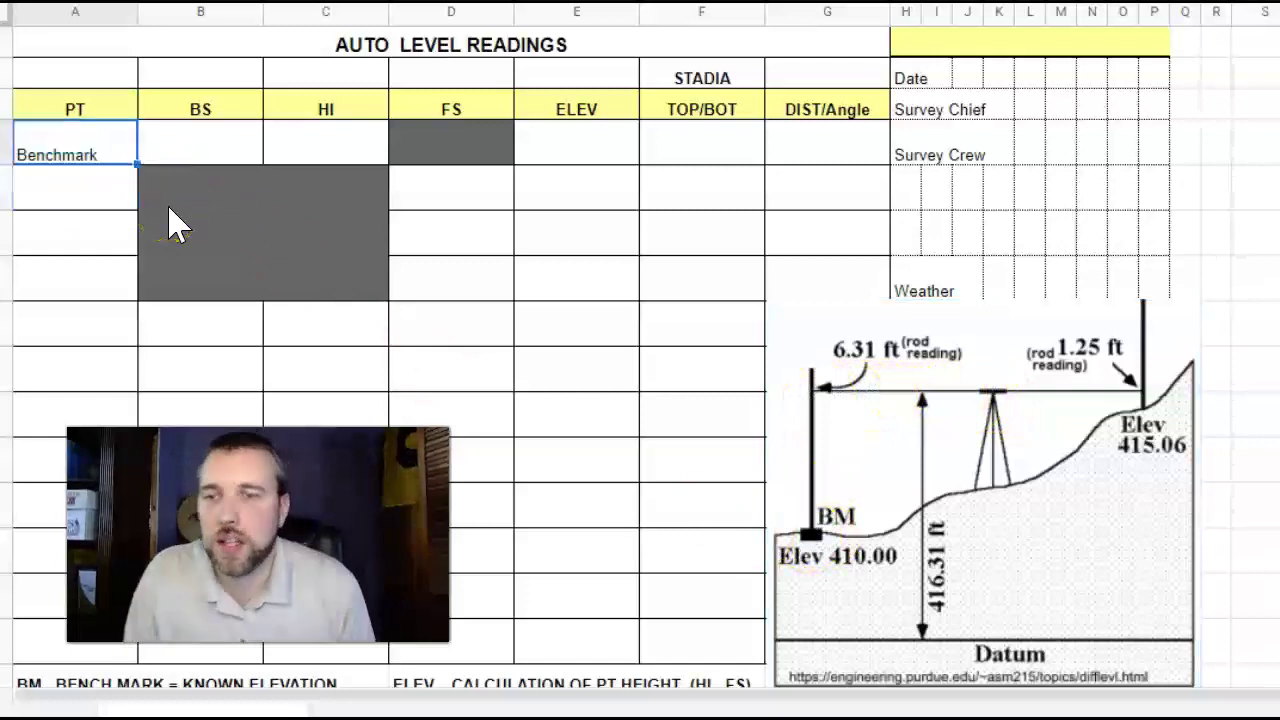
# Record the benchmark's backsight rod reading as 6.31 in the BS column
pyautogui.press('Right')
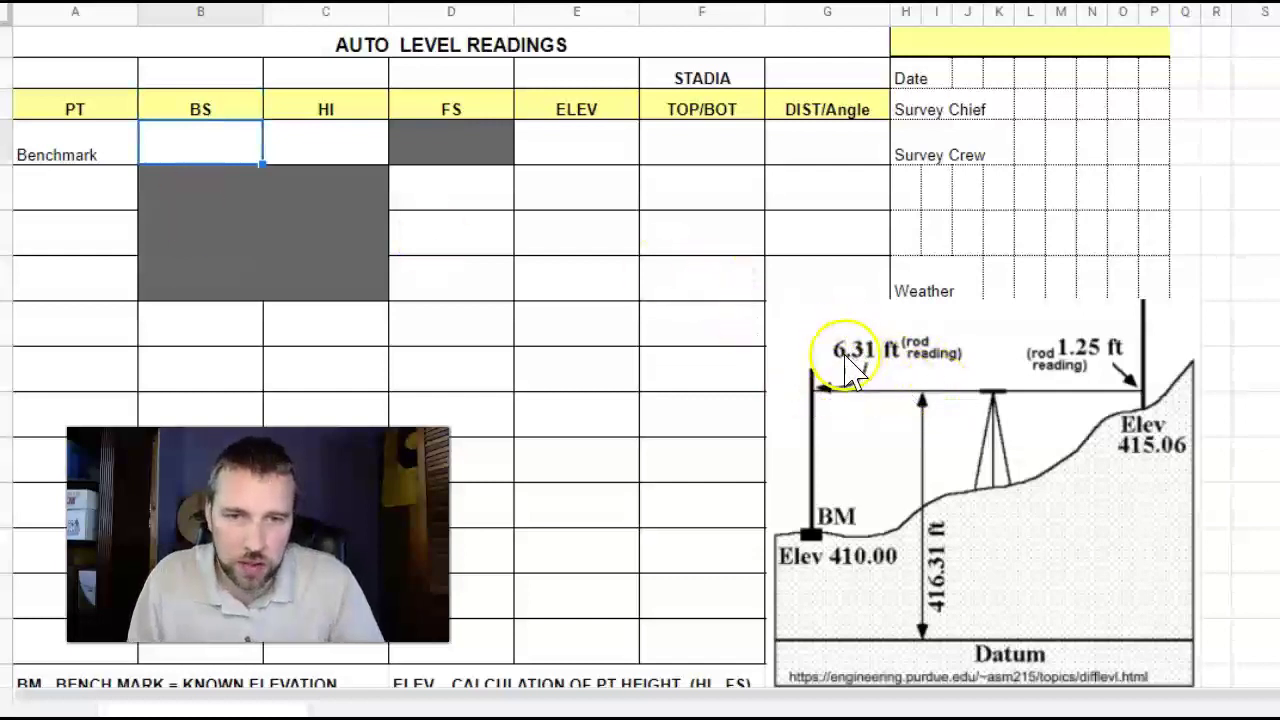
pyautogui.click(176, 137)
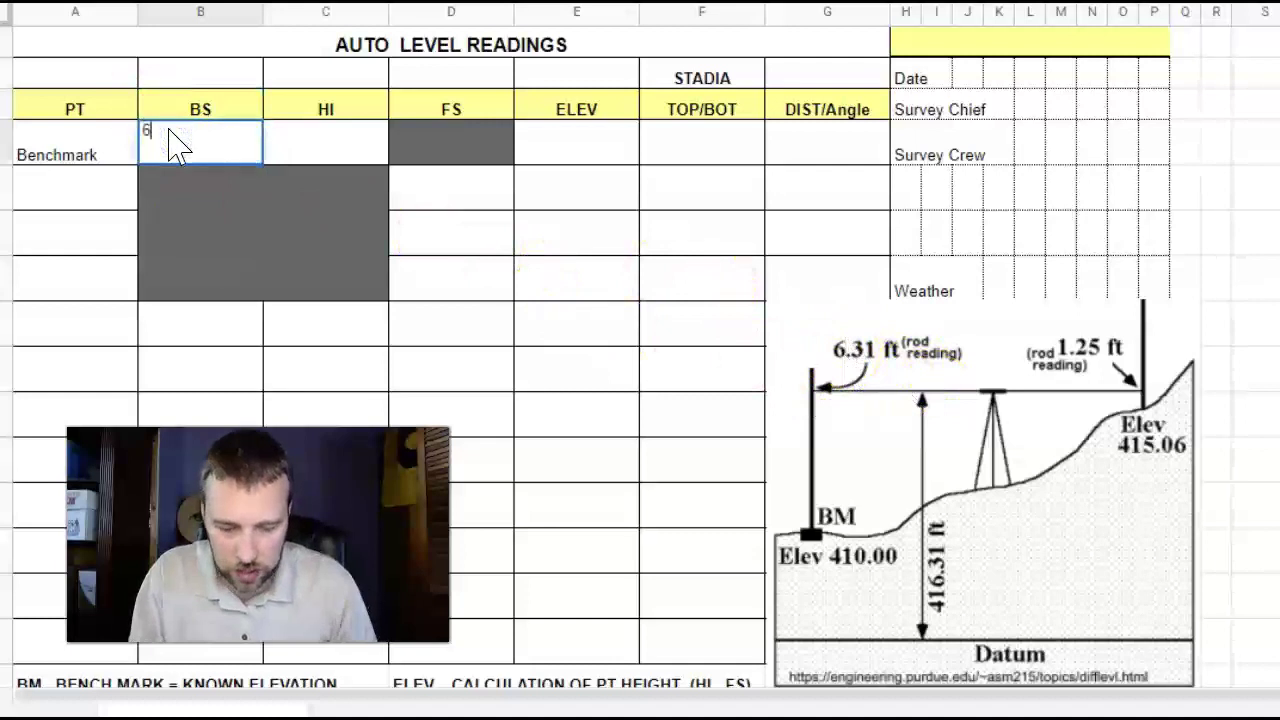
pyautogui.press('Return')
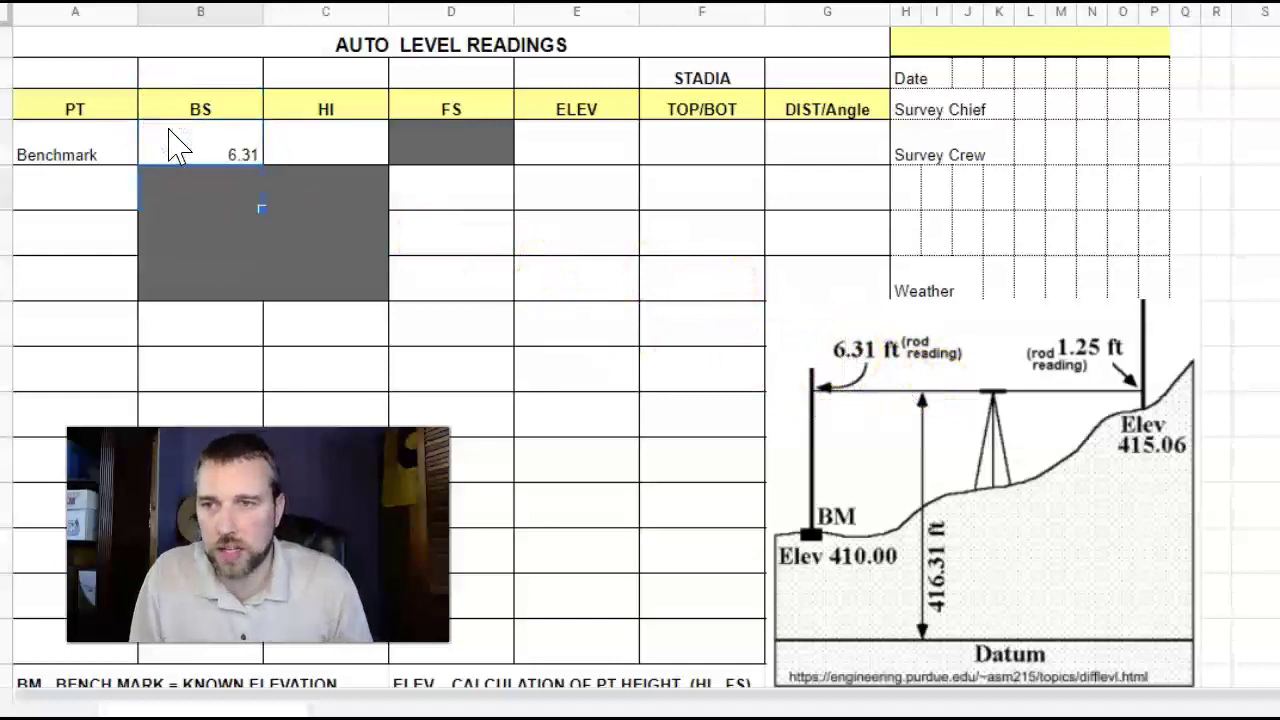
# Enter the benchmark's known elevation of 410 in its ELEV cell
pyautogui.press('Up')
pyautogui.press('Right')
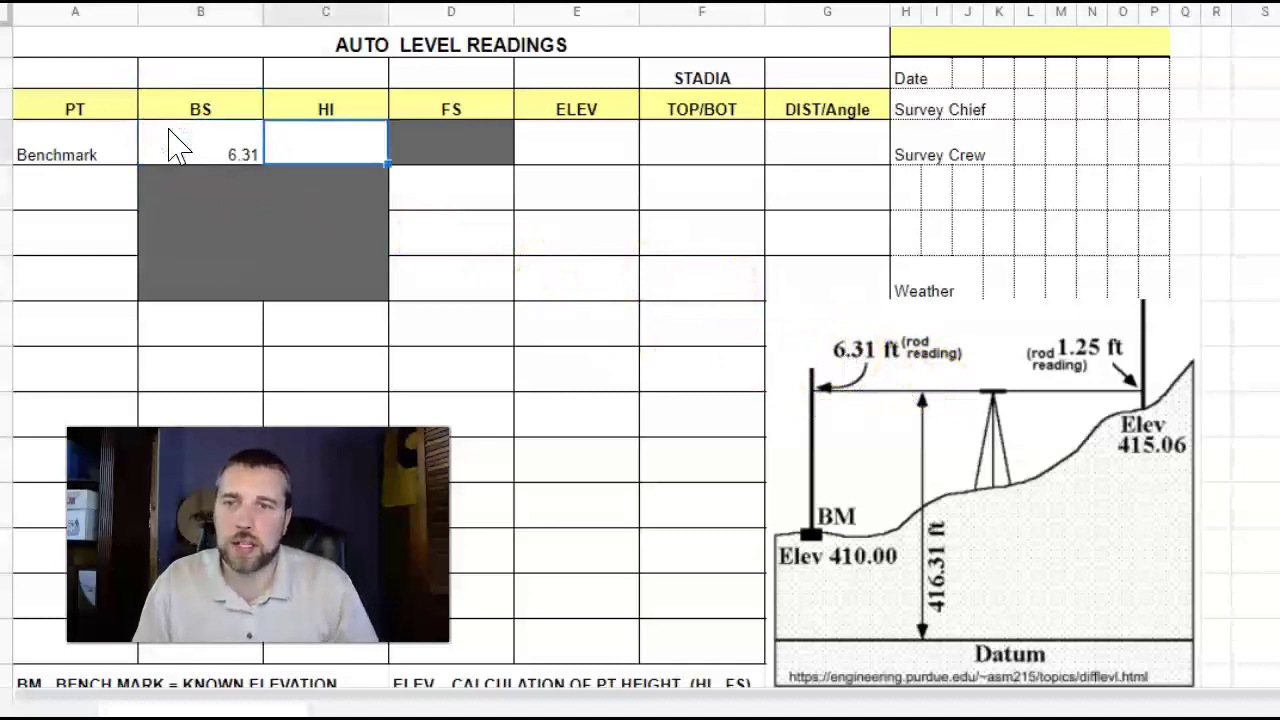
pyautogui.press('Right')
pyautogui.press('Right')
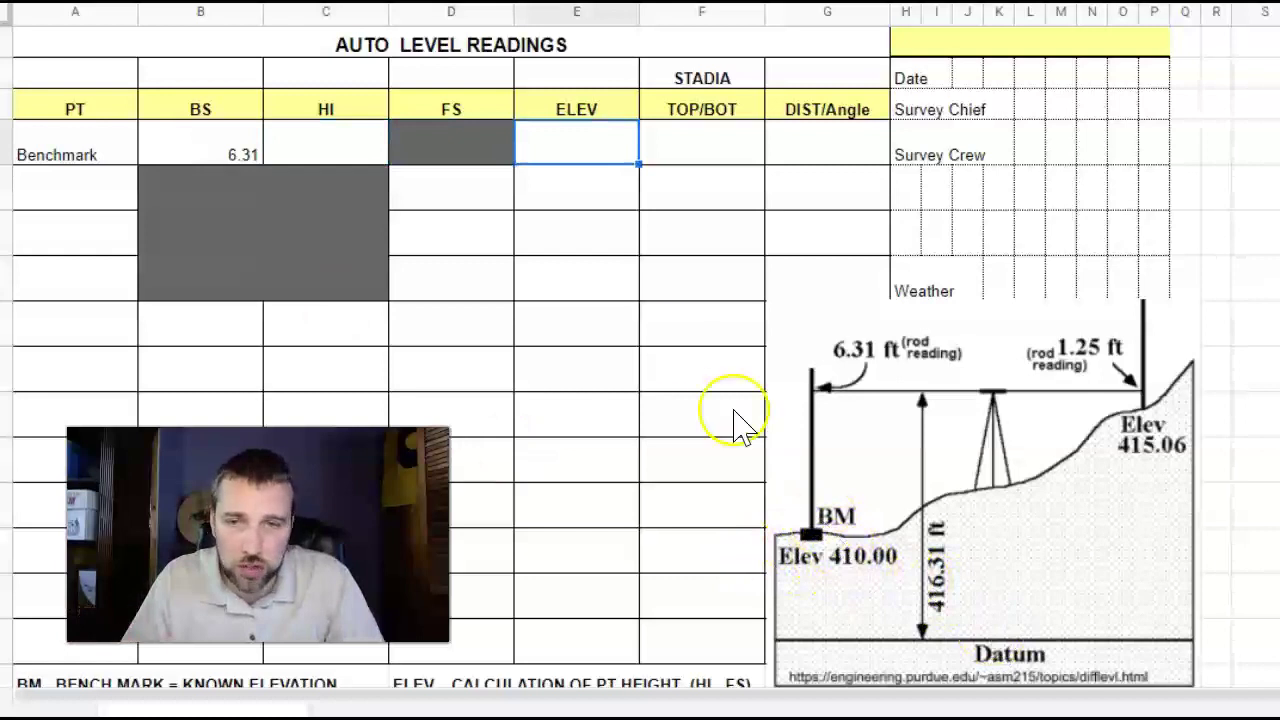
pyautogui.click(568, 152)
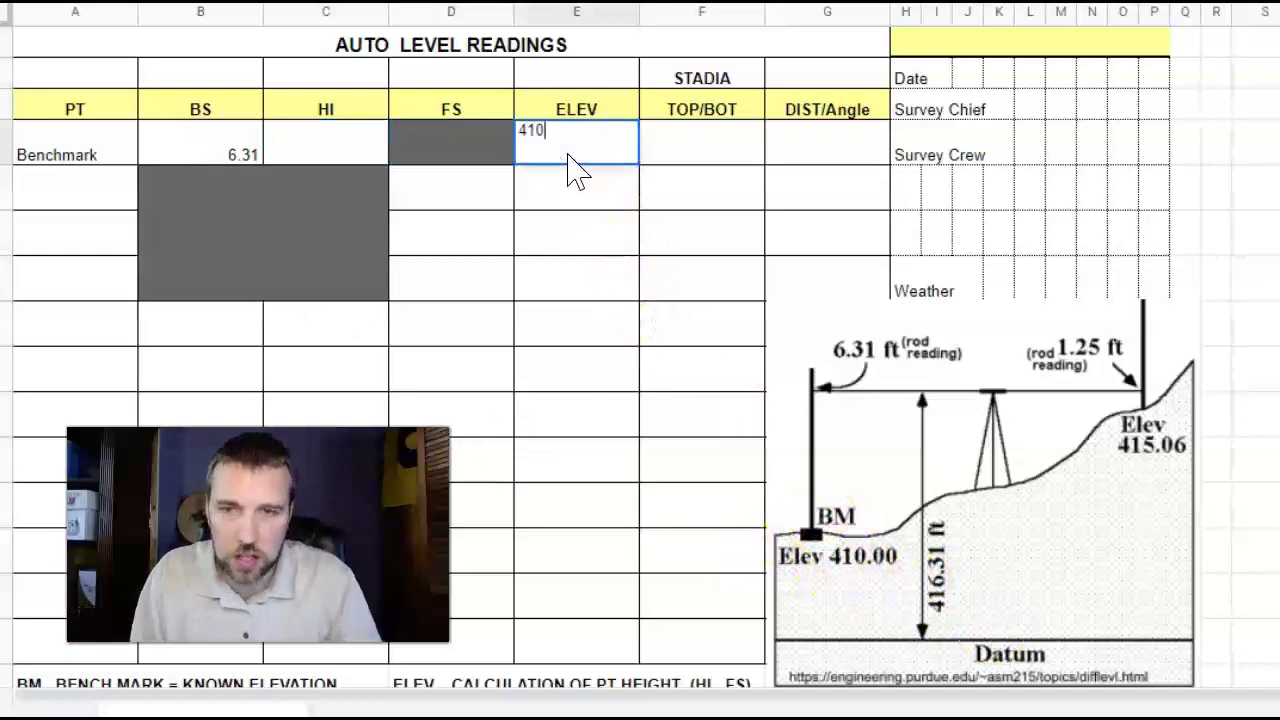
pyautogui.press('Return')
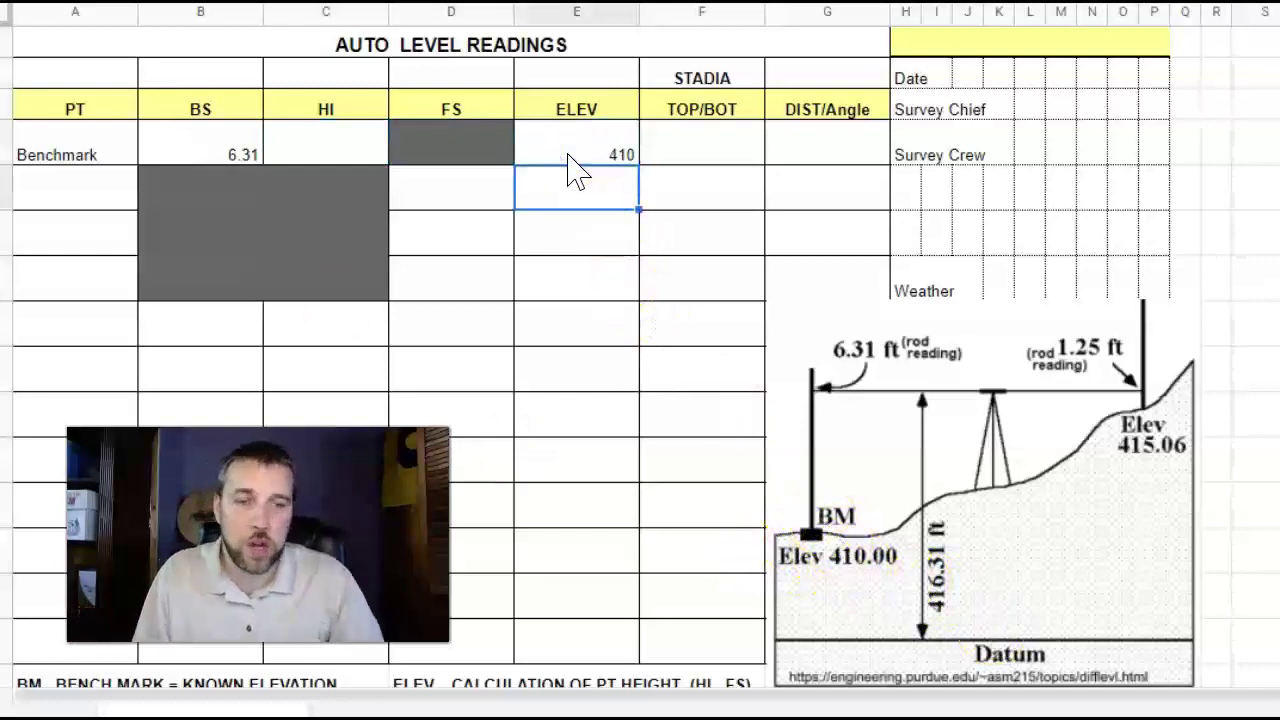
# Set the font size to 18 for the reading rows from the Benchmark row down, range A4:G11
pyautogui.moveTo(34, 128); pyautogui.dragTo(797, 455)
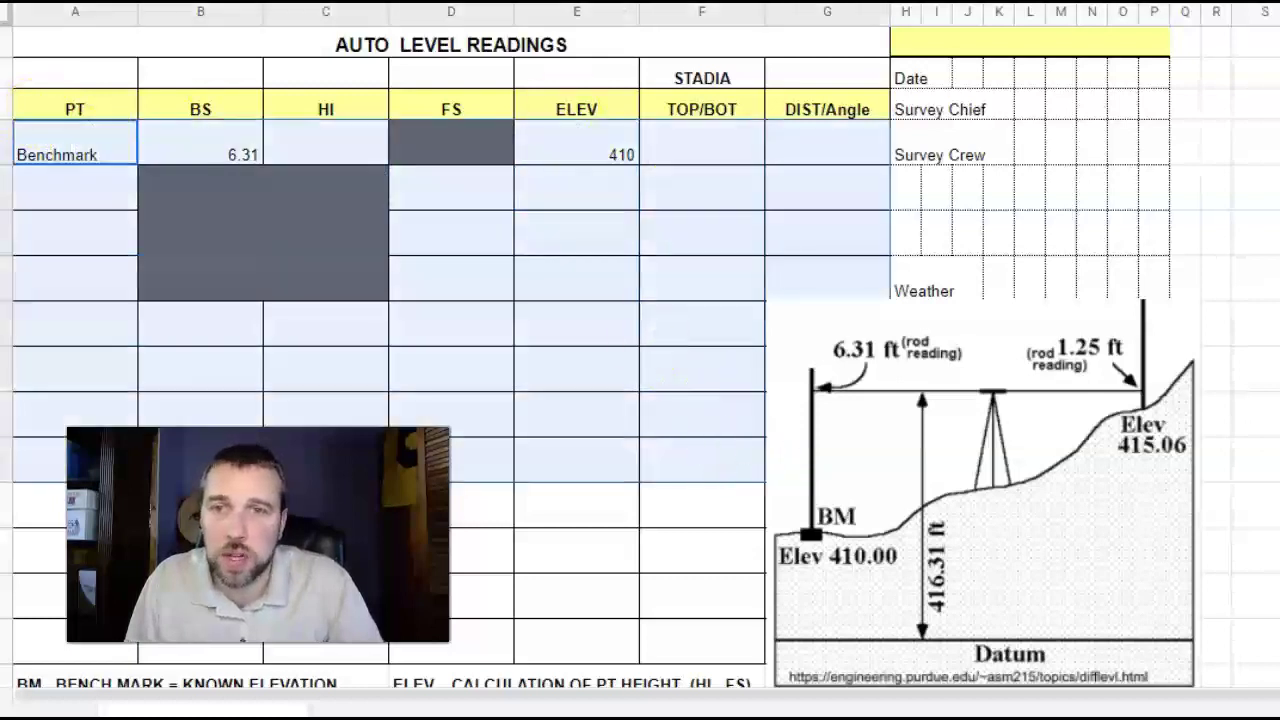
pyautogui.click(583, 5)
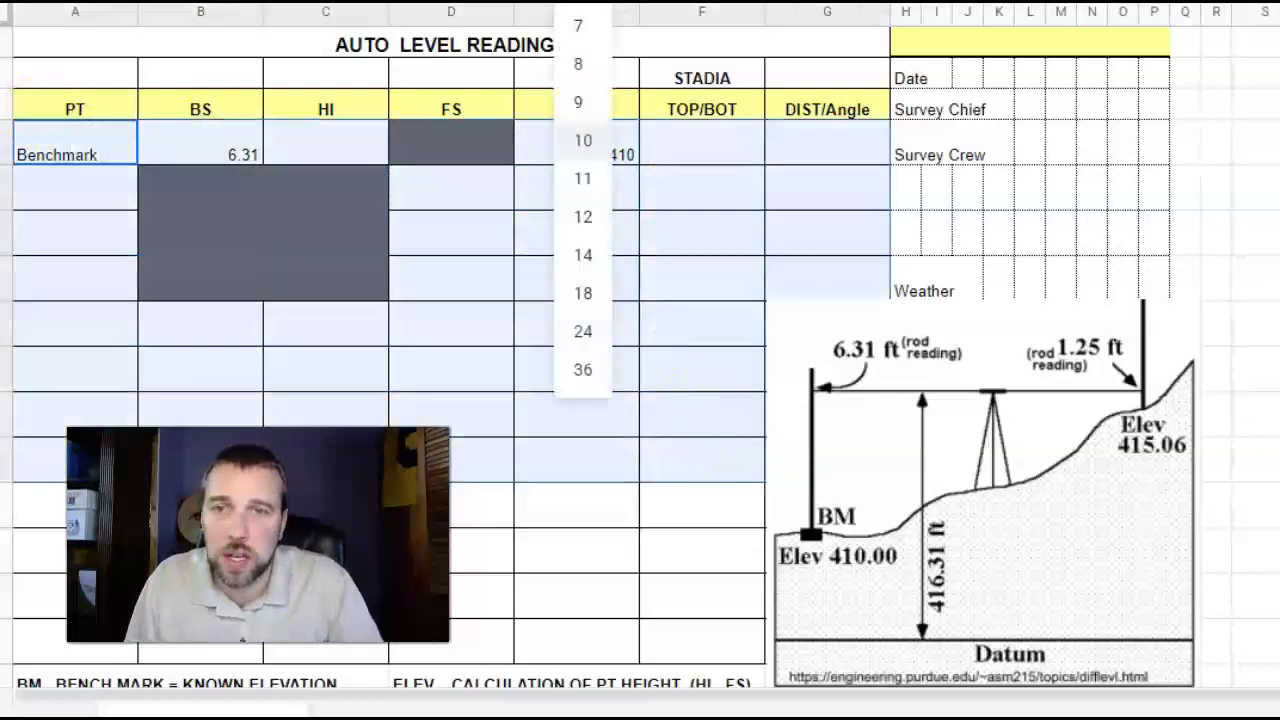
pyautogui.click(588, 328)
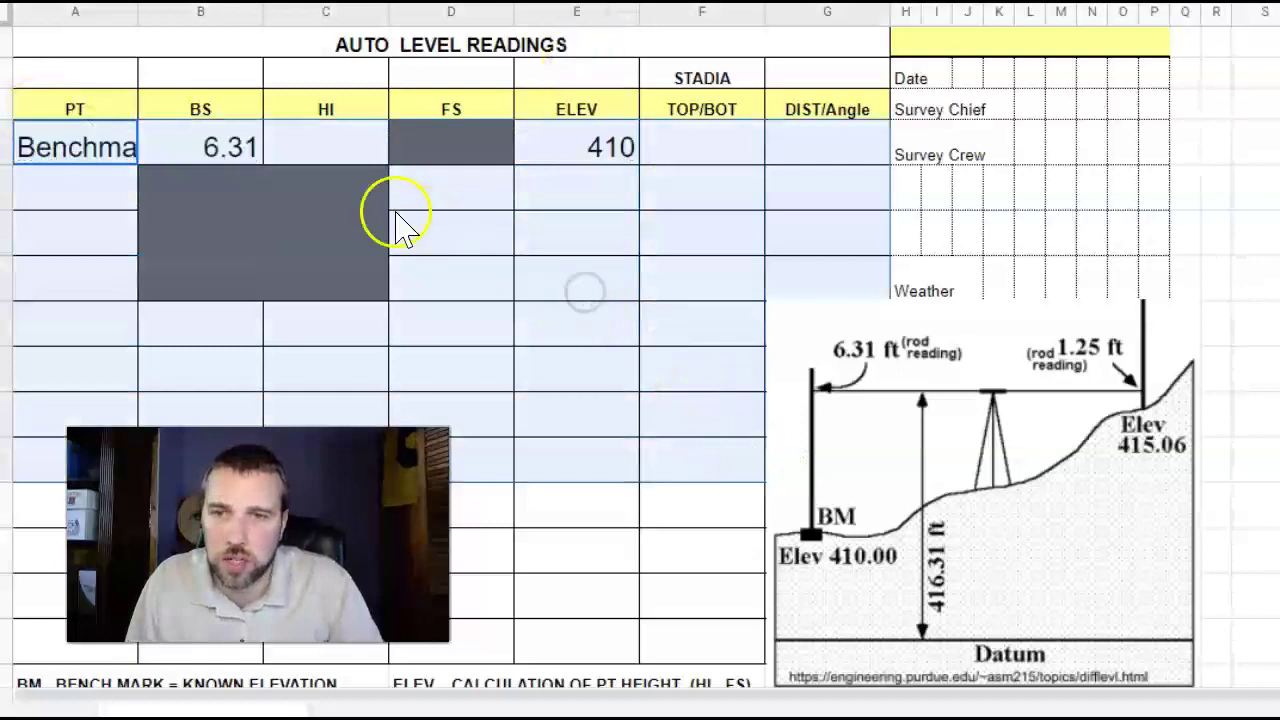
# Calculate the benchmark row's height of instrument in C4 by adding elevation and backsight with the formula =E4+B4
pyautogui.click(222, 152)
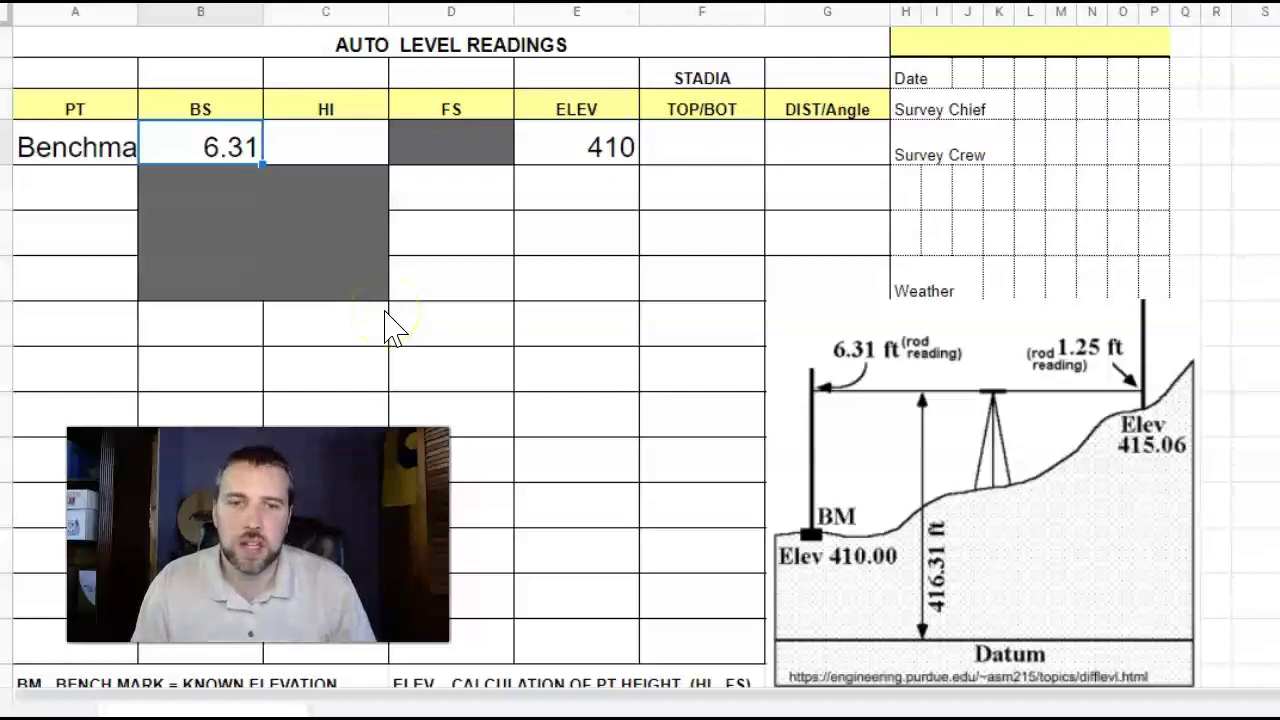
pyautogui.press('Right')
pyautogui.press('Right')
pyautogui.press('Right')
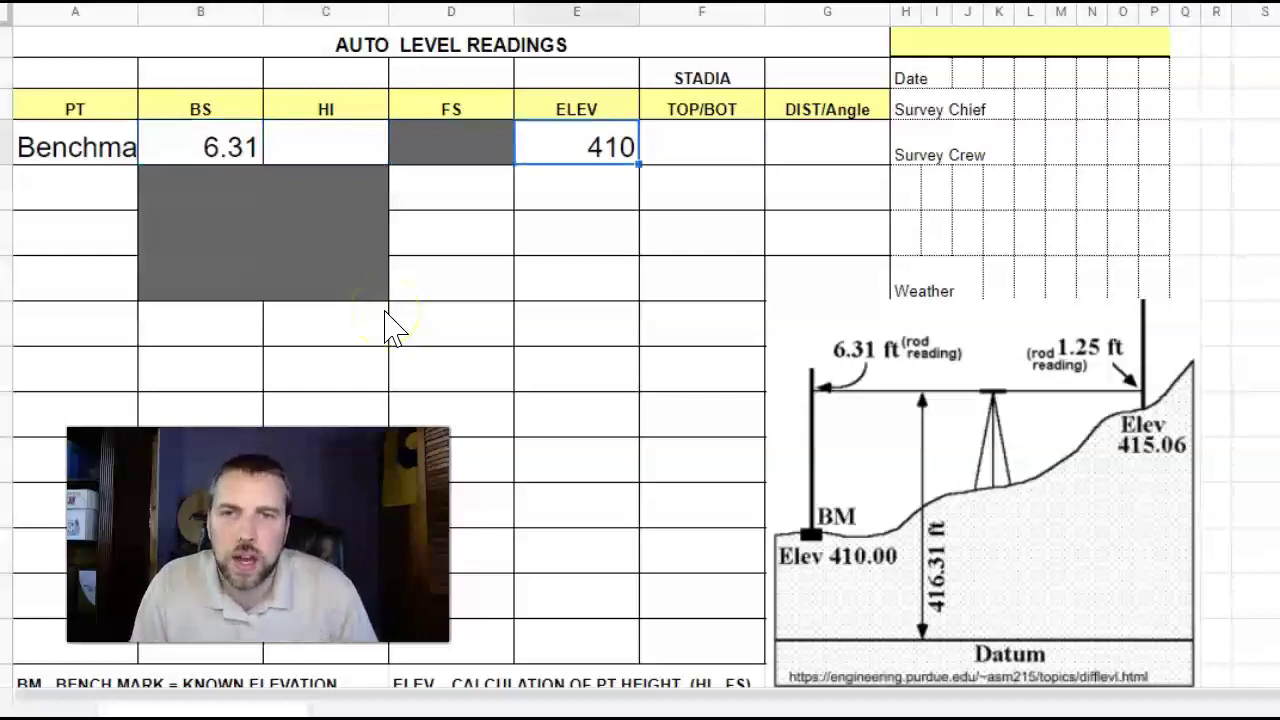
pyautogui.press('Left')
pyautogui.press('Left')
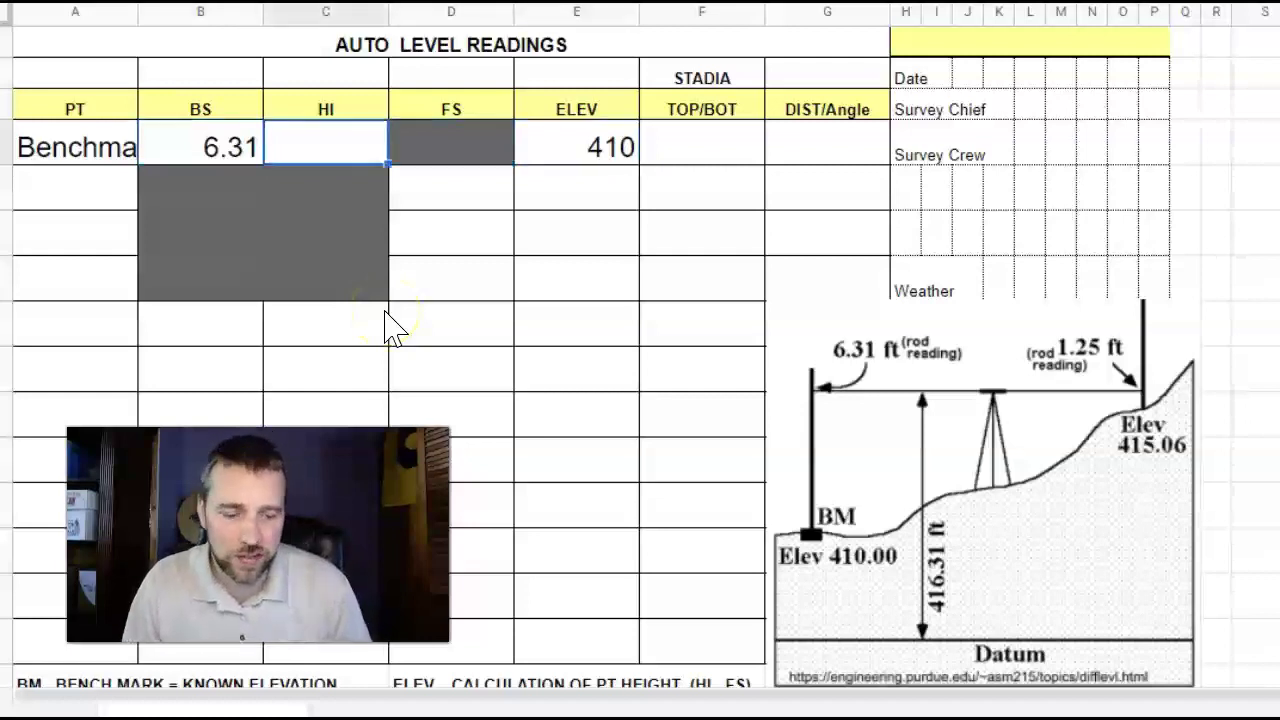
pyautogui.write('=')
pyautogui.click(566, 142)
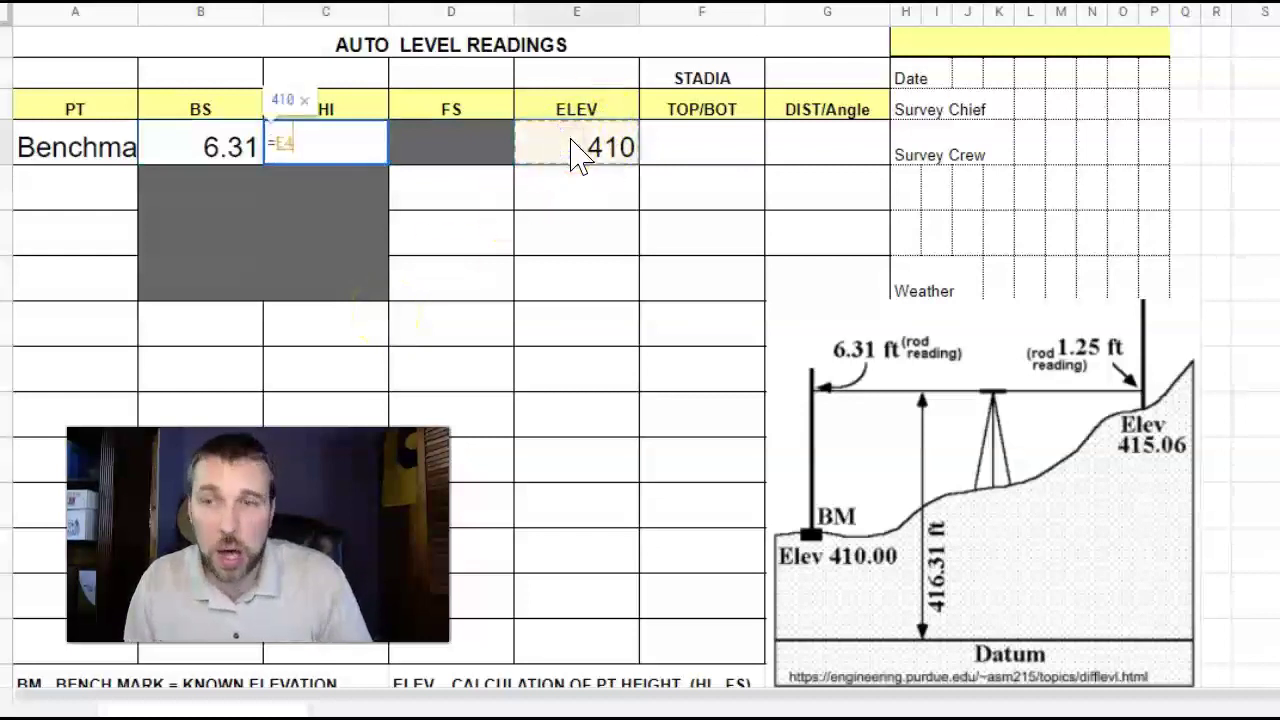
pyautogui.write('+')
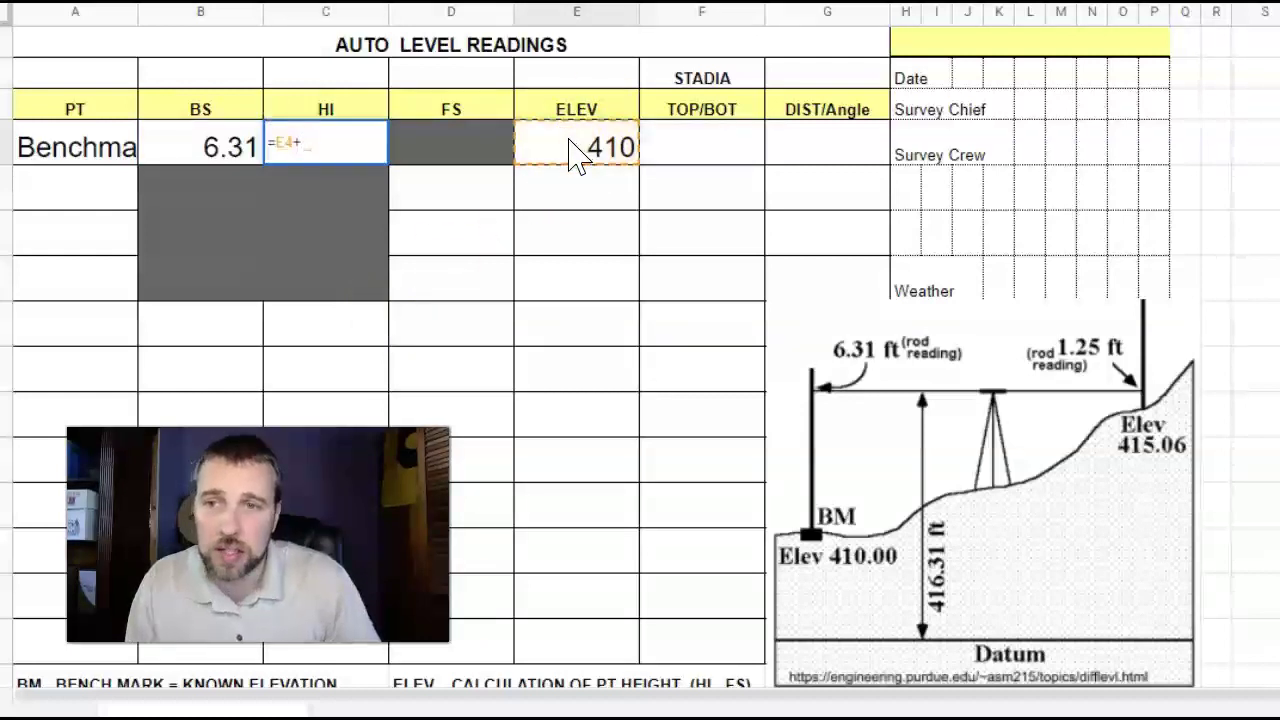
pyautogui.click(189, 141)
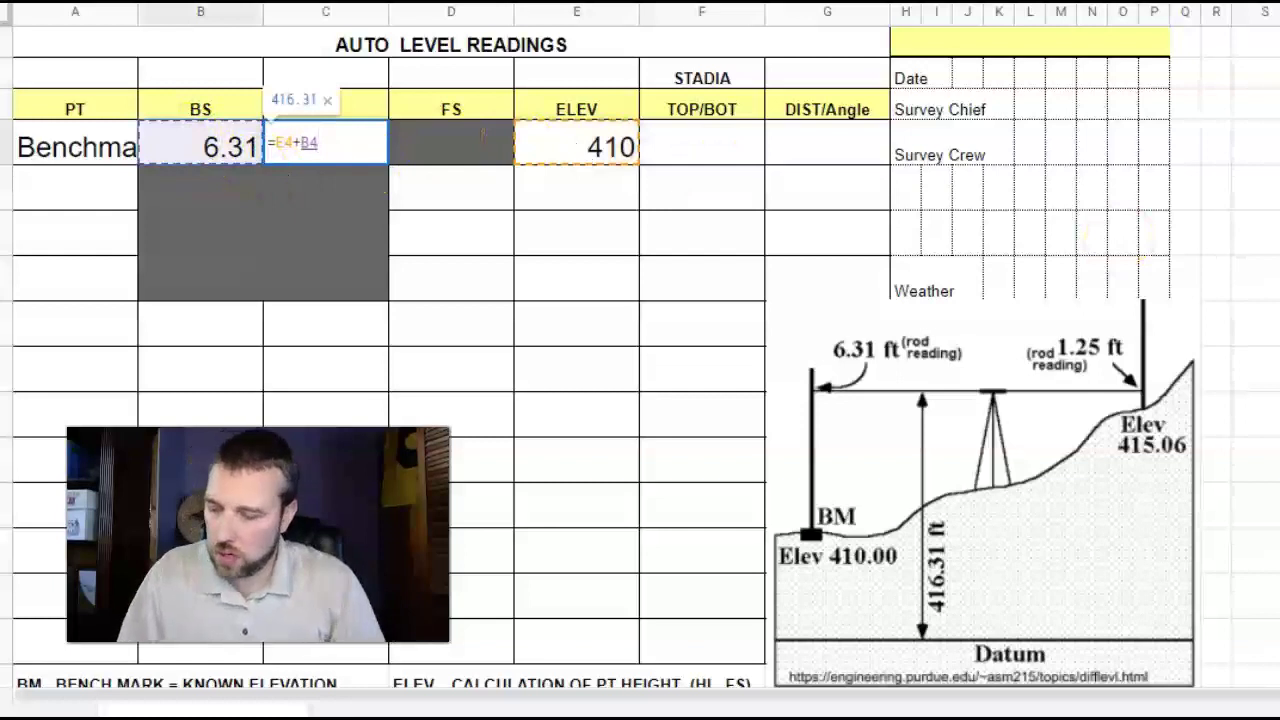
pyautogui.press('Return')
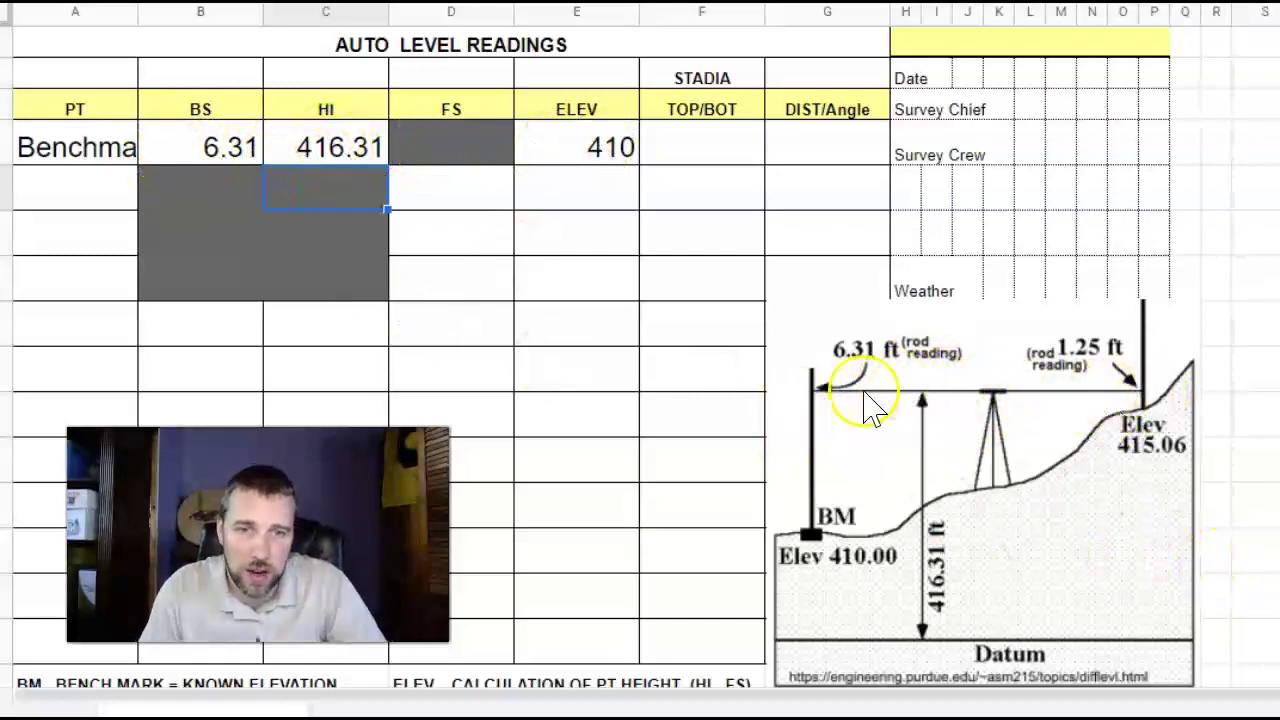
# Record a foresight rod reading of 1.25 in the FS column of the row below the benchmark
pyautogui.click(461, 207)
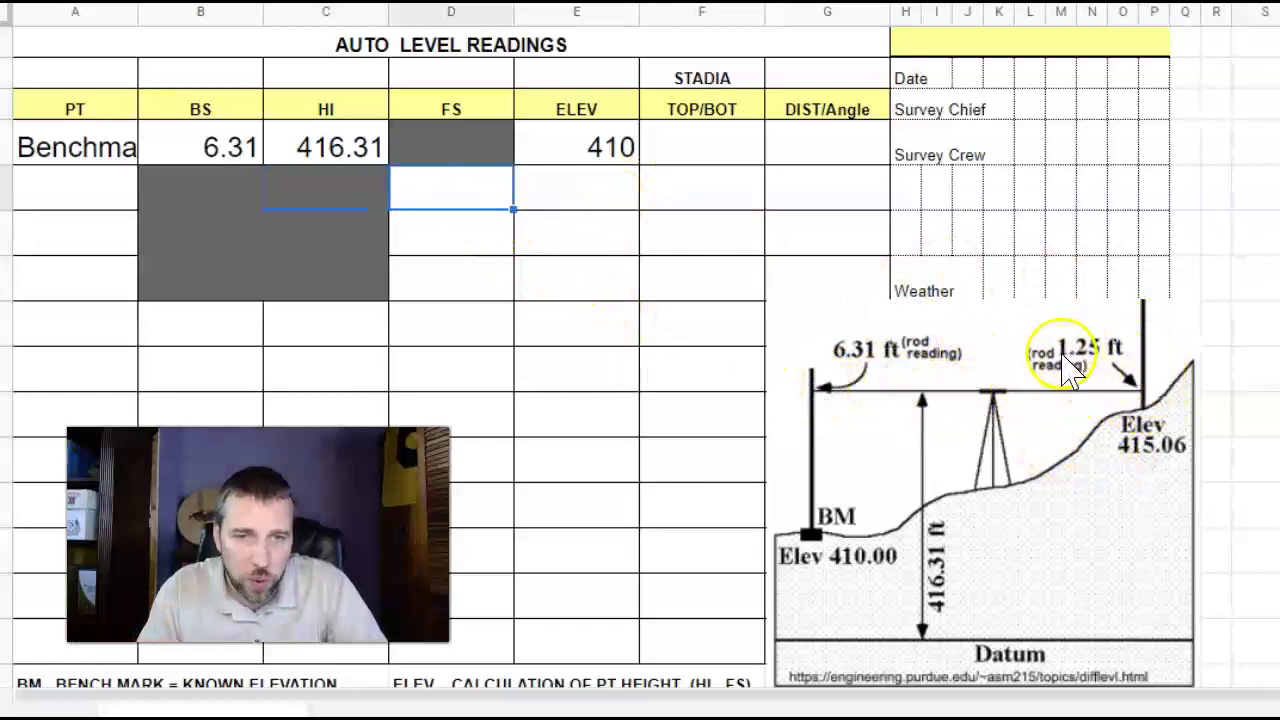
pyautogui.click(473, 196)
pyautogui.write('1.25')
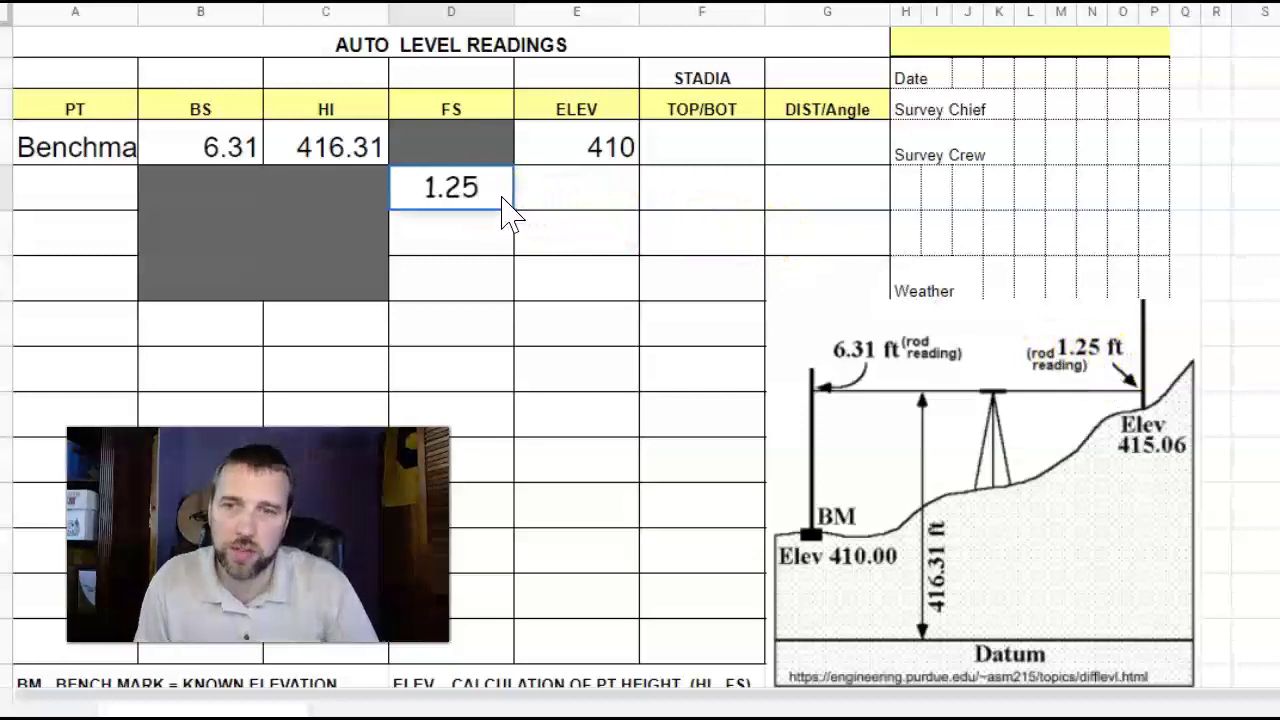
pyautogui.press('Return')
# Calculate the elevation for the 1.25 foresight in E5 by subtracting it from the height of instrument with =C4-D5
pyautogui.press('Up')
pyautogui.press('Right')
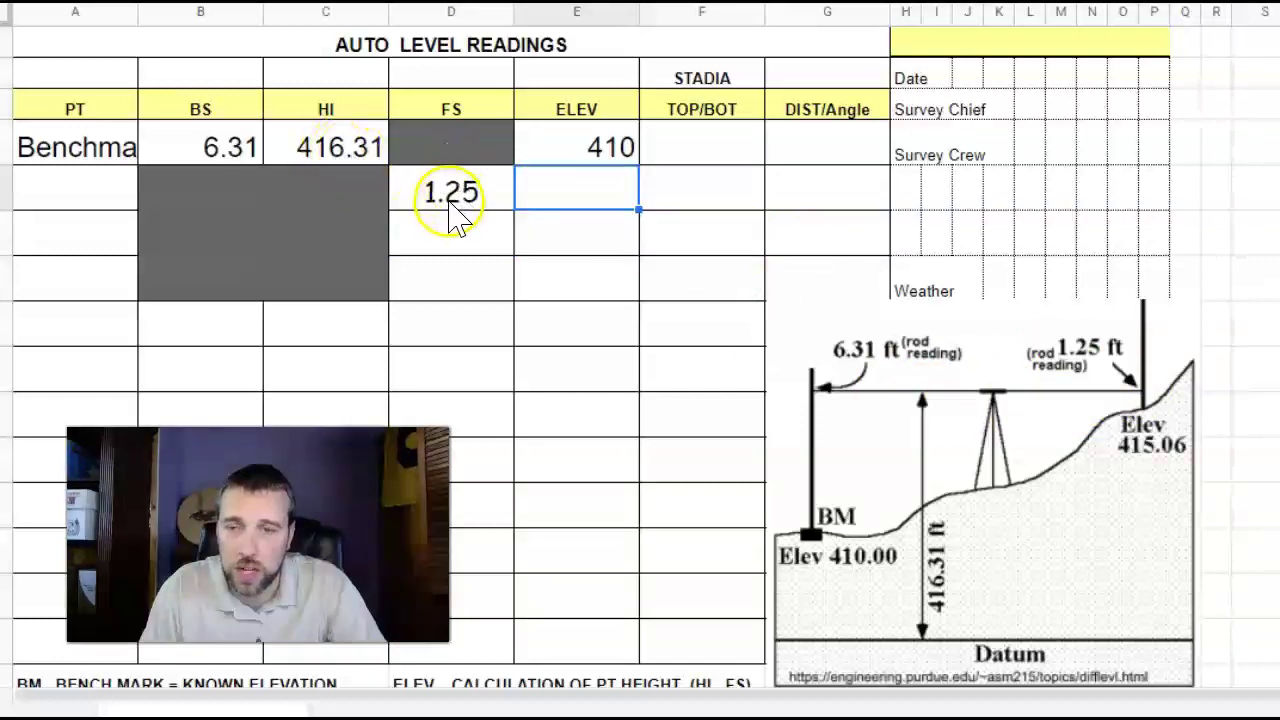
pyautogui.click(540, 190)
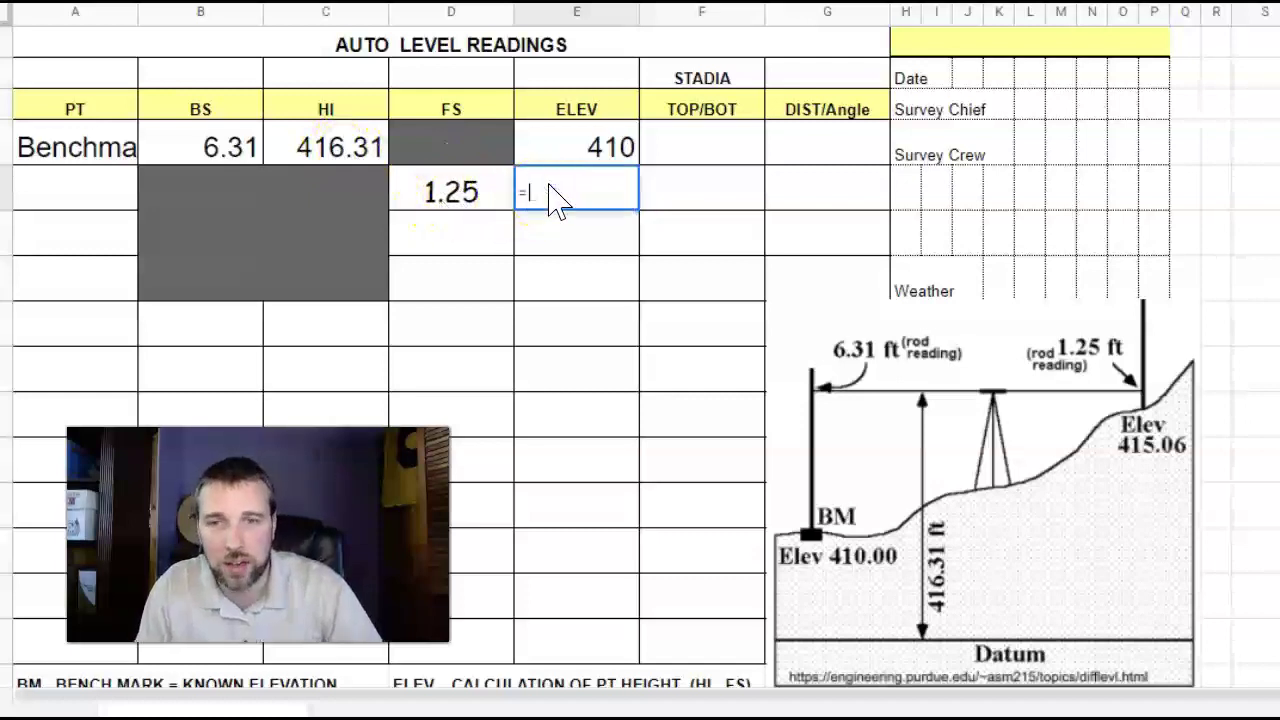
pyautogui.write('=')
pyautogui.click(330, 150)
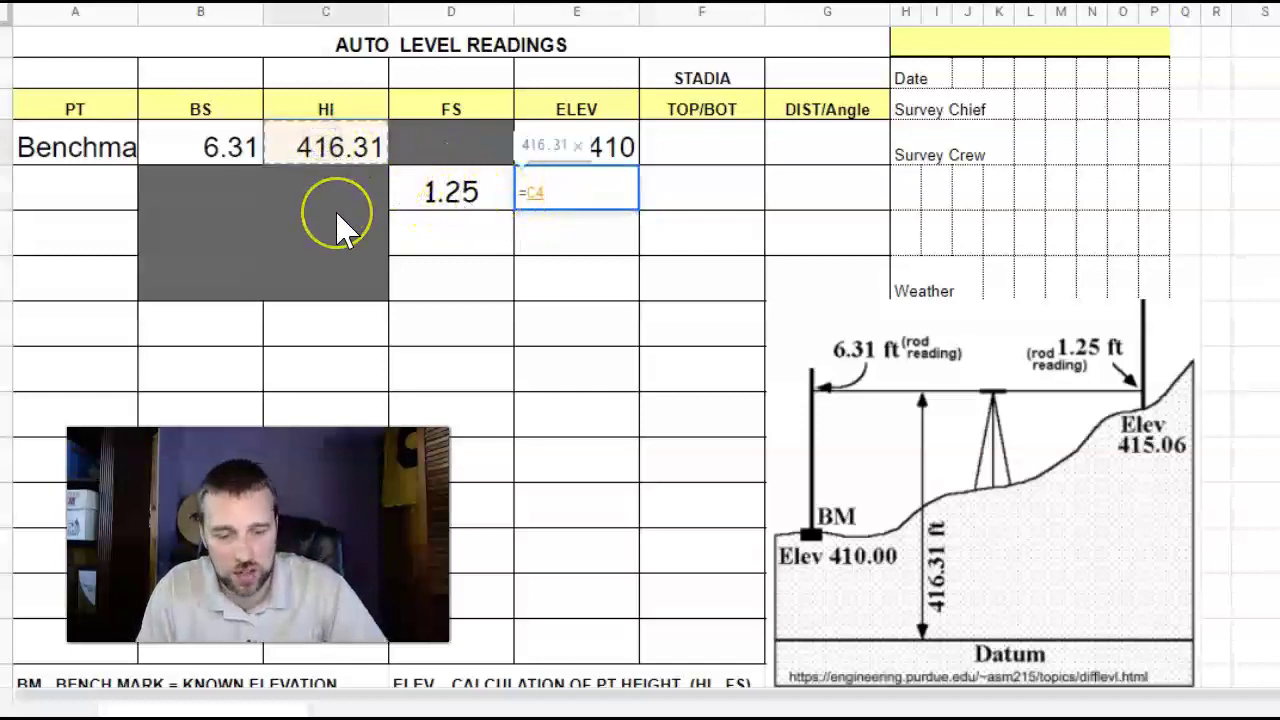
pyautogui.write('-')
pyautogui.click(440, 192)
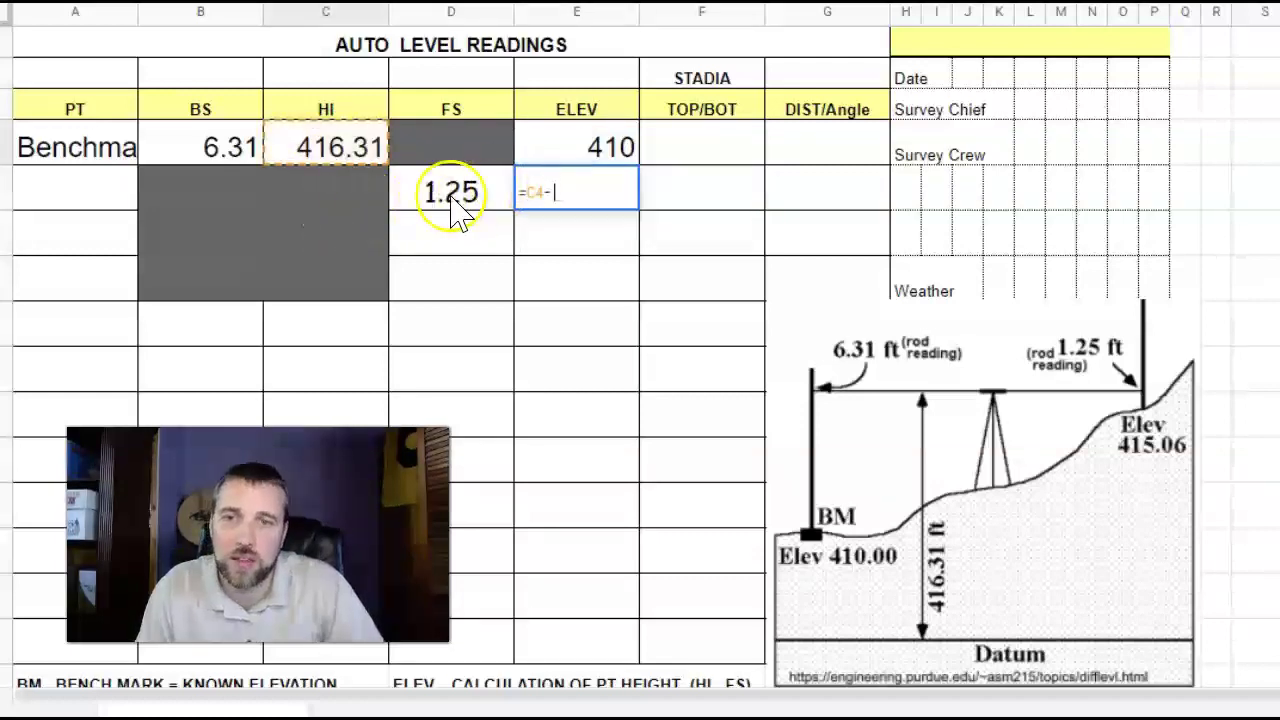
pyautogui.press('Return')
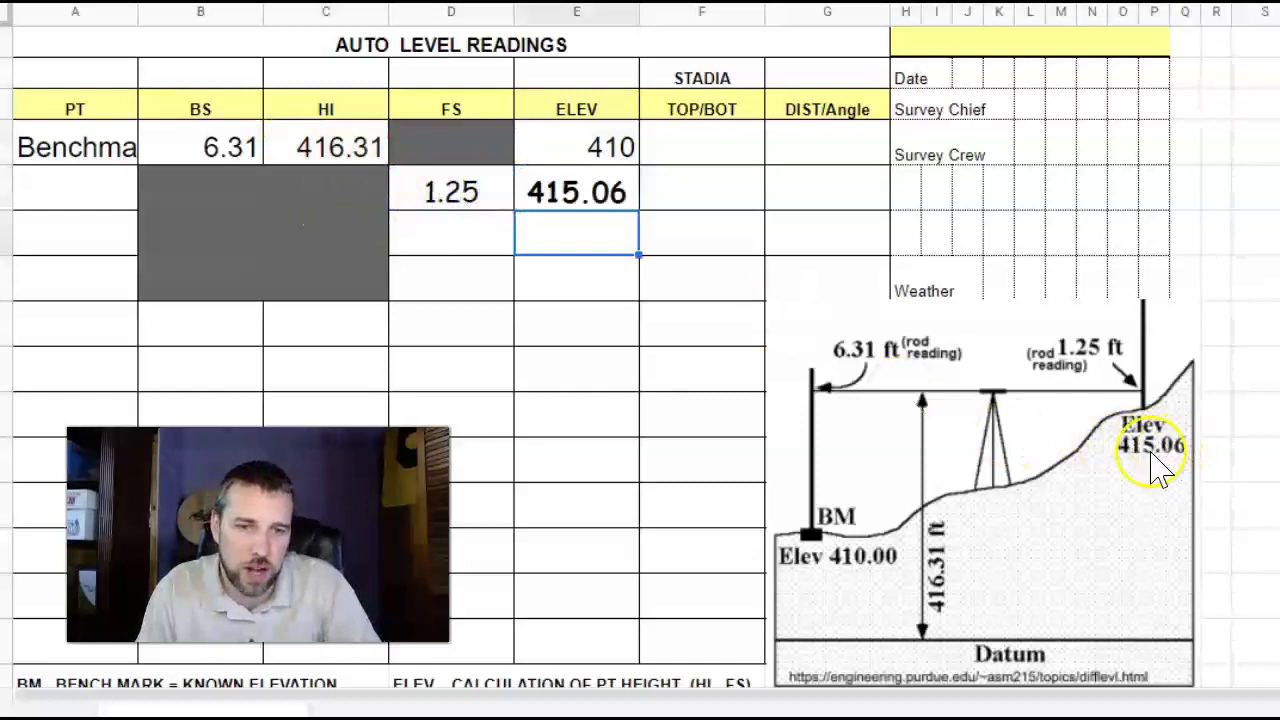
# Record a second foresight reading of 4.5 in the next row of the FS column
pyautogui.click(432, 230)
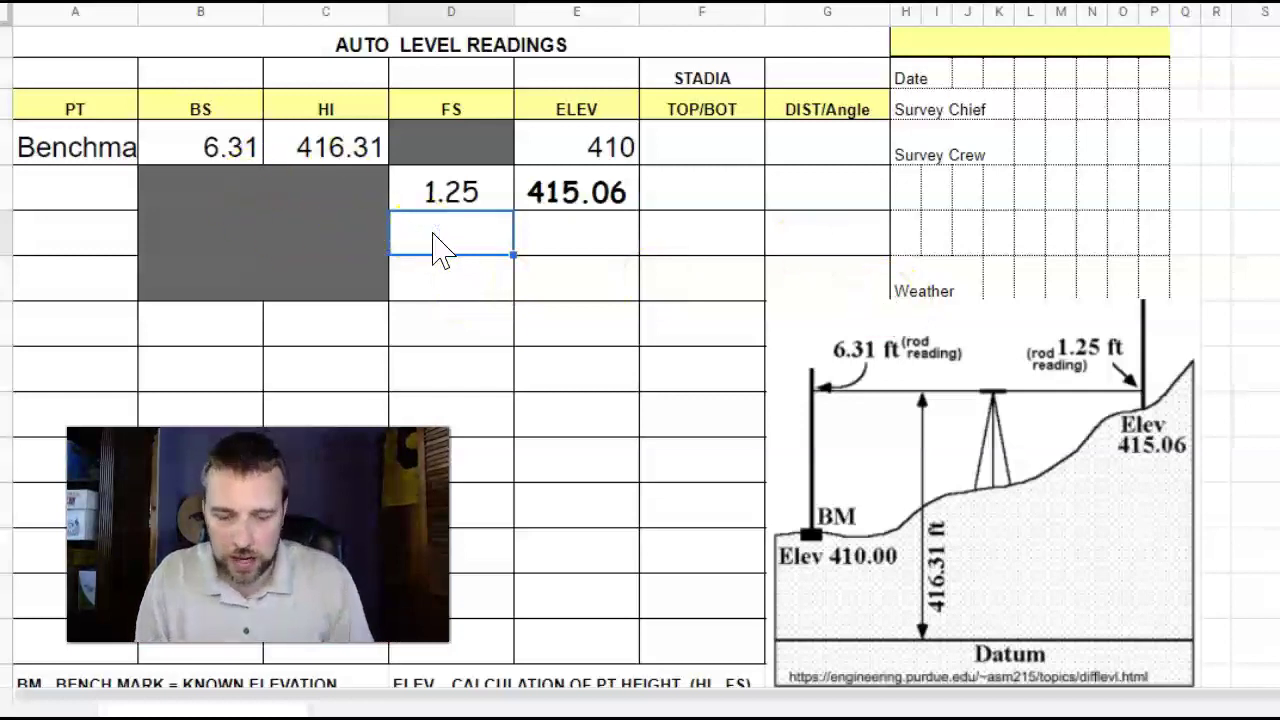
pyautogui.write('4.5')
pyautogui.press('Return')
# Calculate the elevation for the 4.5 foresight in E6 with the formula =C4-D6
pyautogui.press('Up')
pyautogui.press('Right')
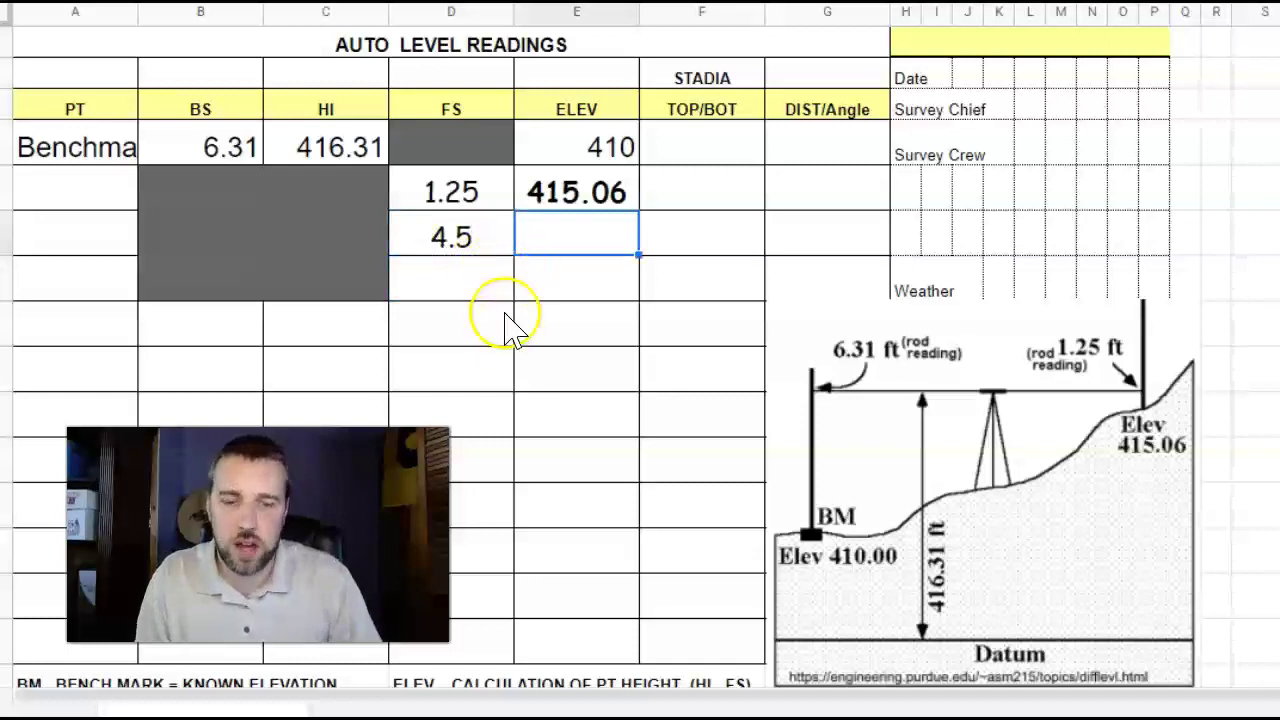
pyautogui.write('=')
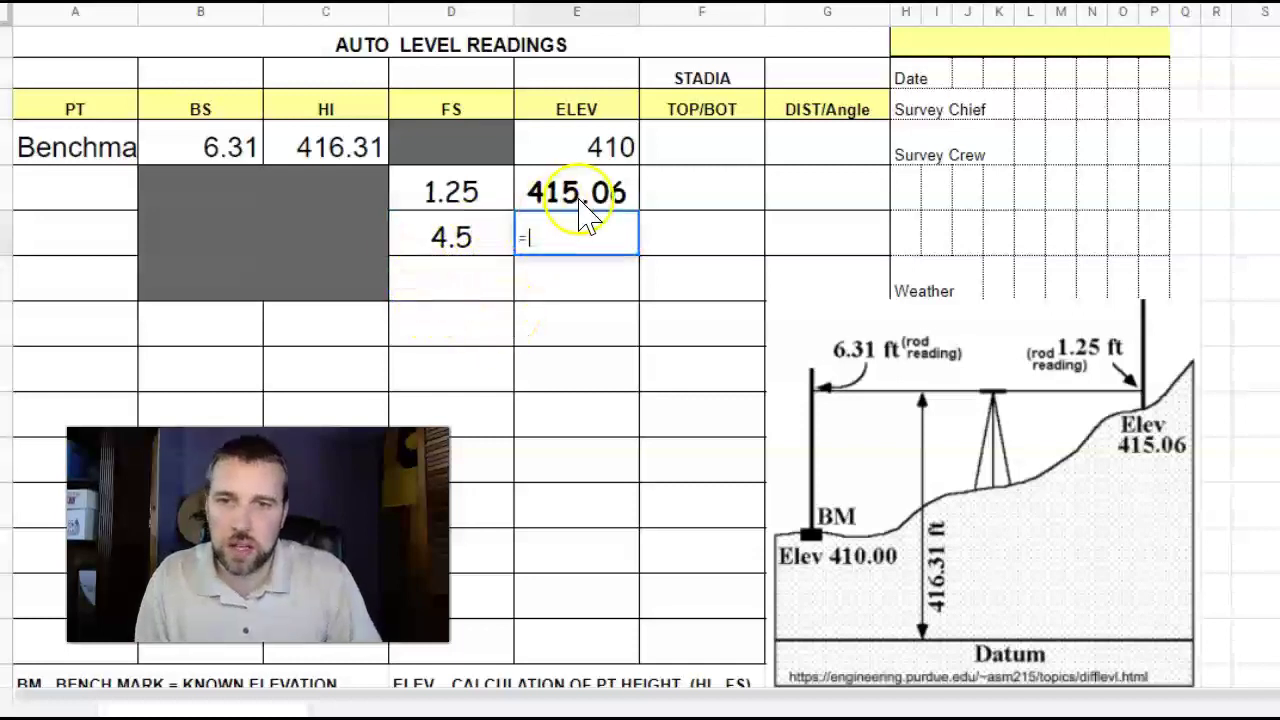
pyautogui.click(323, 156)
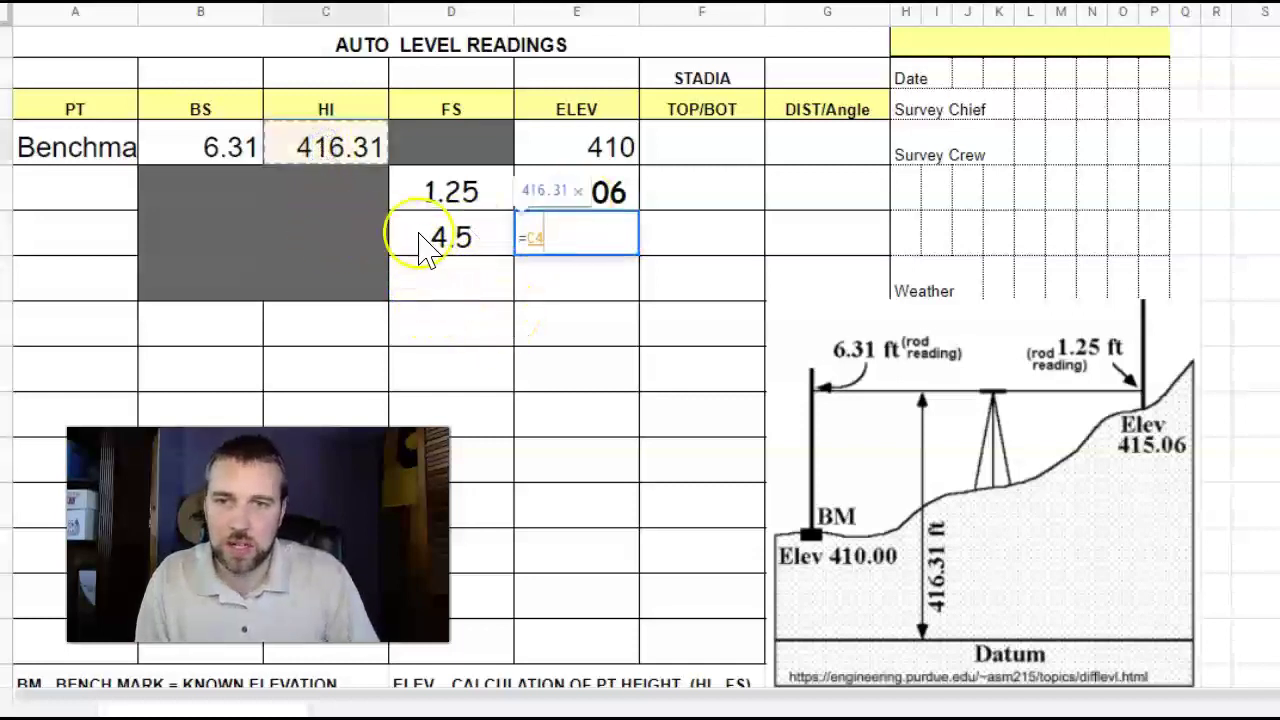
pyautogui.write('-')
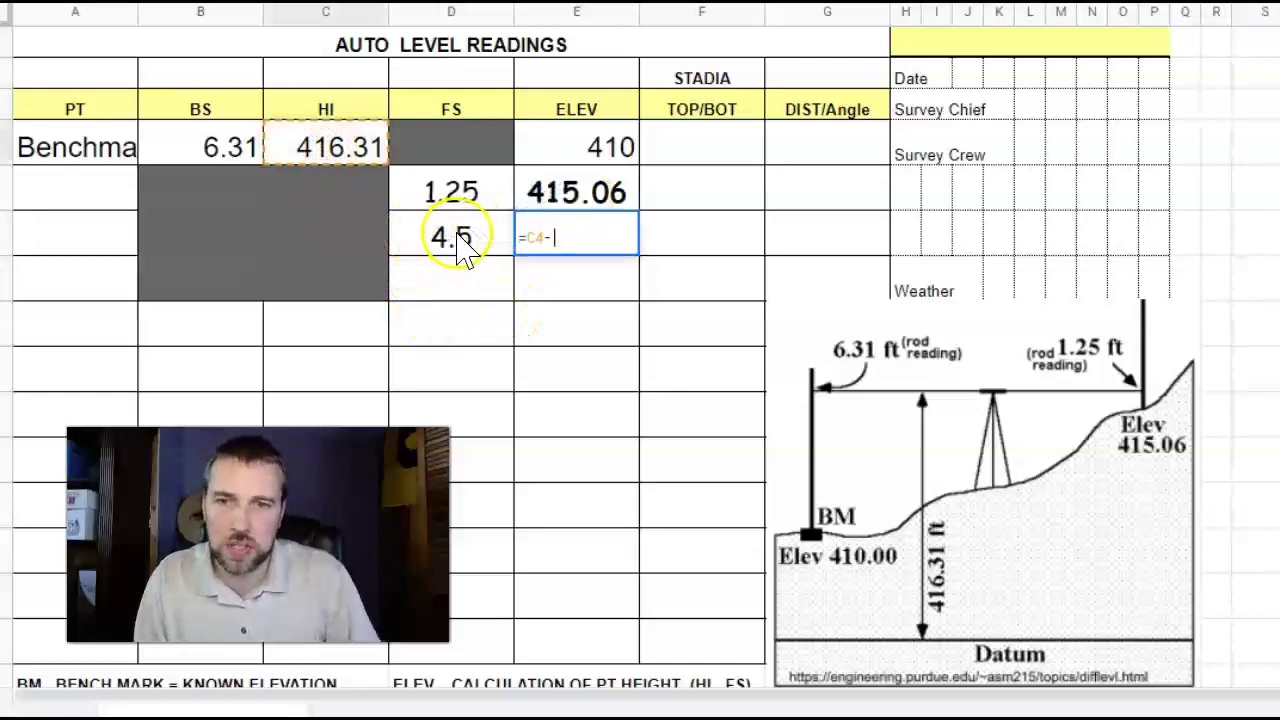
pyautogui.click(460, 249)
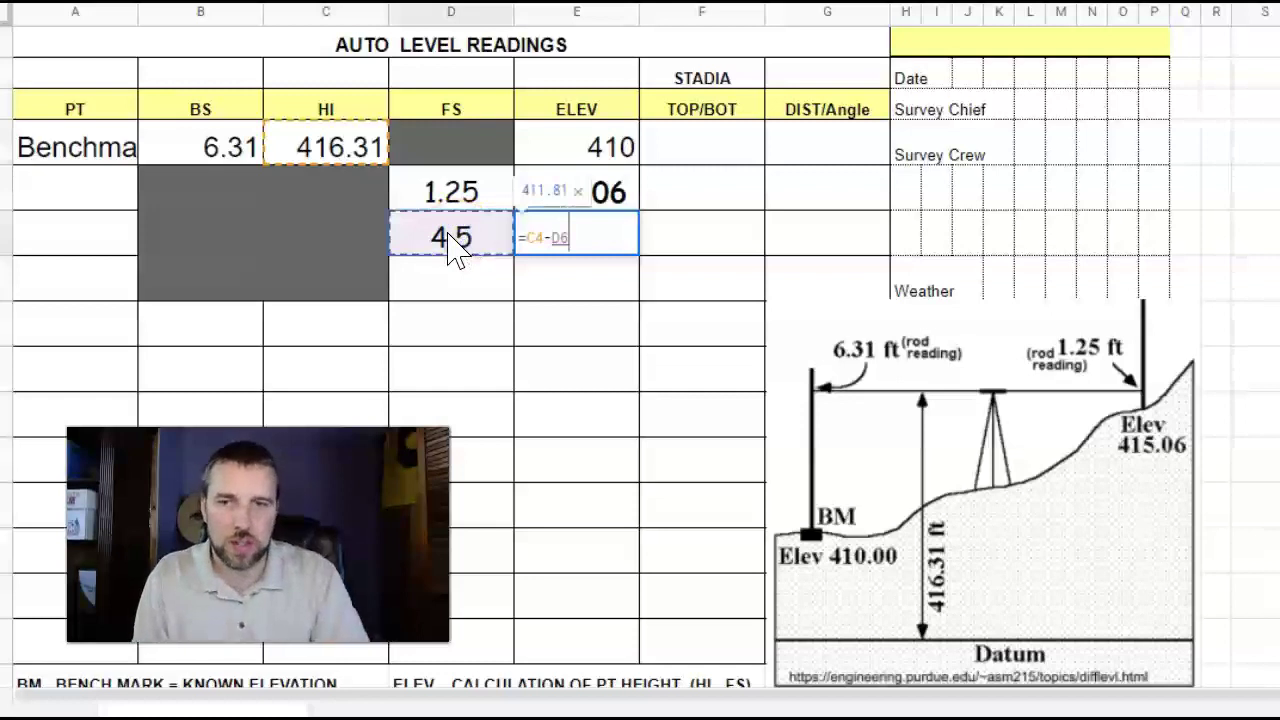
pyautogui.press('Return')
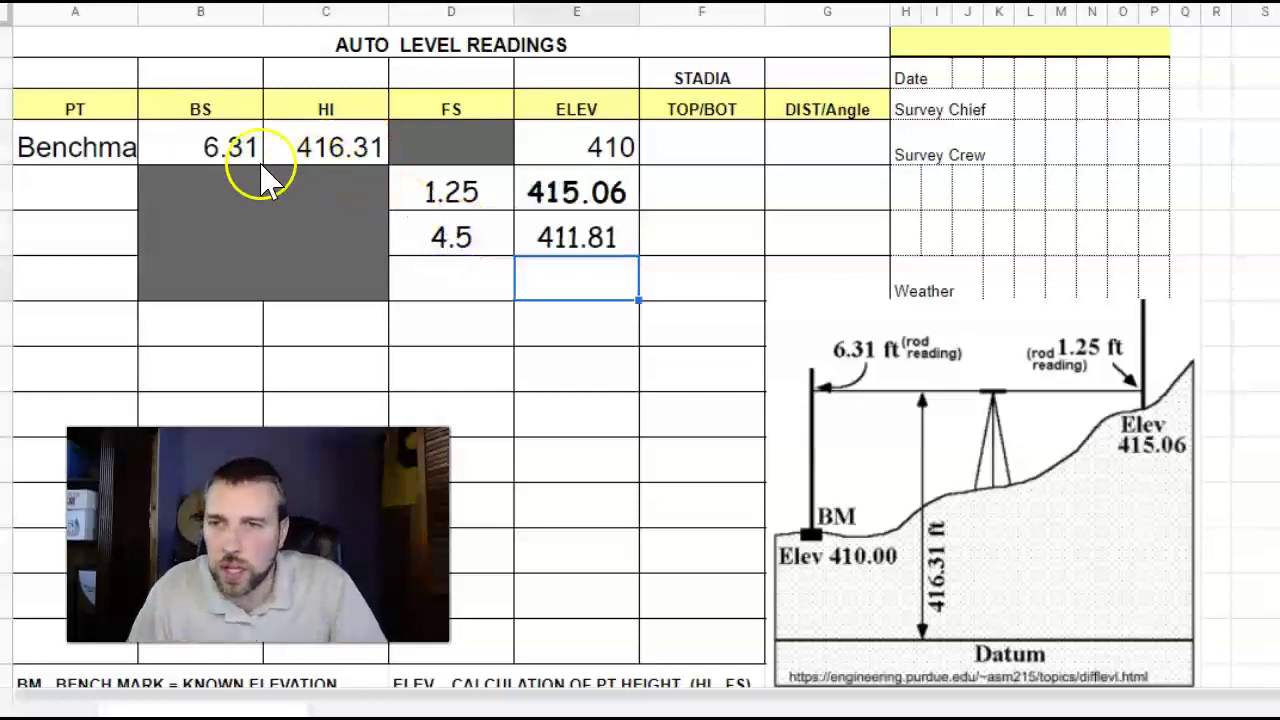
# Fill the field-entry cells B4, E4, D5:D6 and F4:G6 with cyan to distinguish them from the calculated cells
pyautogui.click(186, 150)
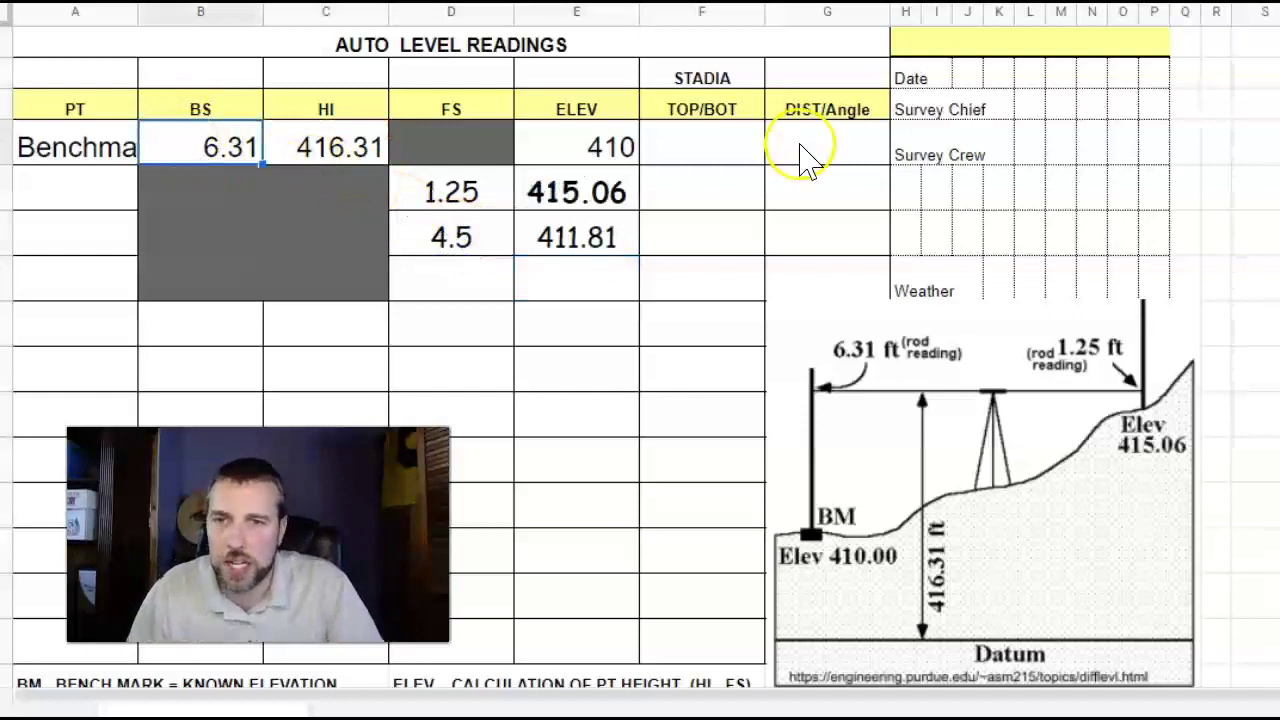
pyautogui.click(610, 143)
pyautogui.moveTo(488, 198); pyautogui.dragTo(482, 240)
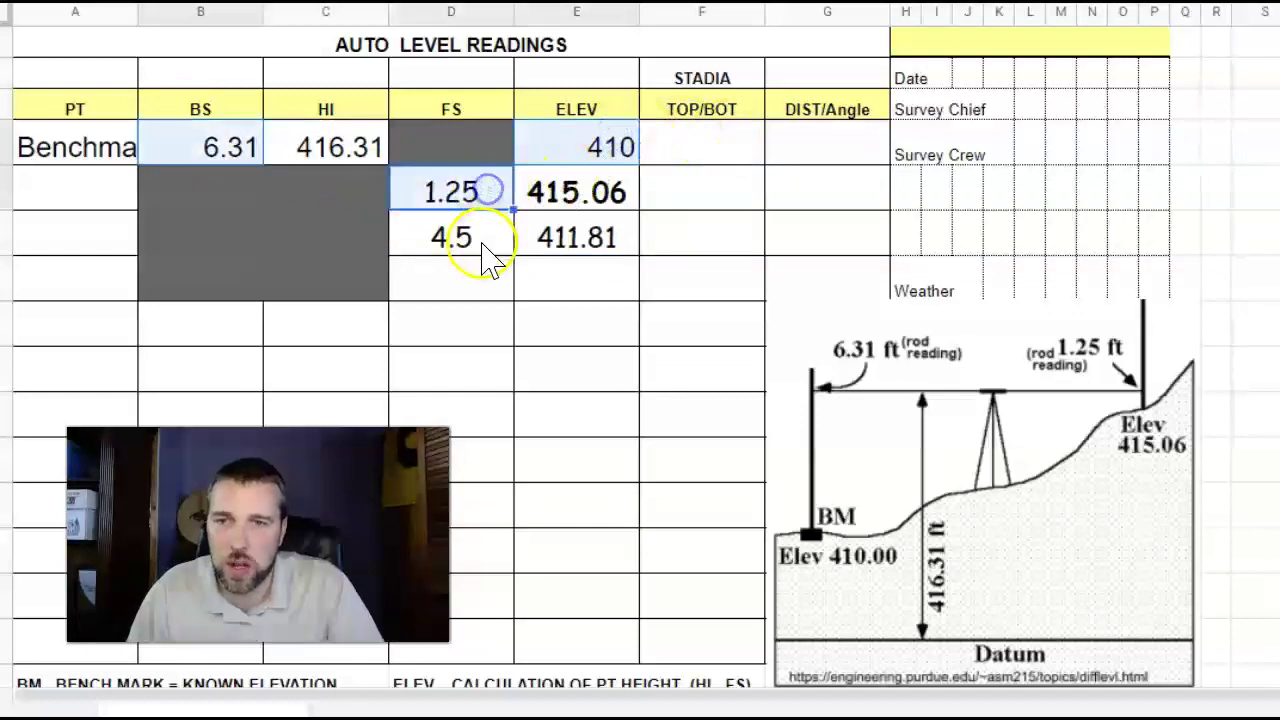
pyautogui.keyDown('ctrl'); pyautogui.click(680, 158); pyautogui.keyUp('ctrl')
pyautogui.moveTo(686, 196); pyautogui.dragTo(688, 237)
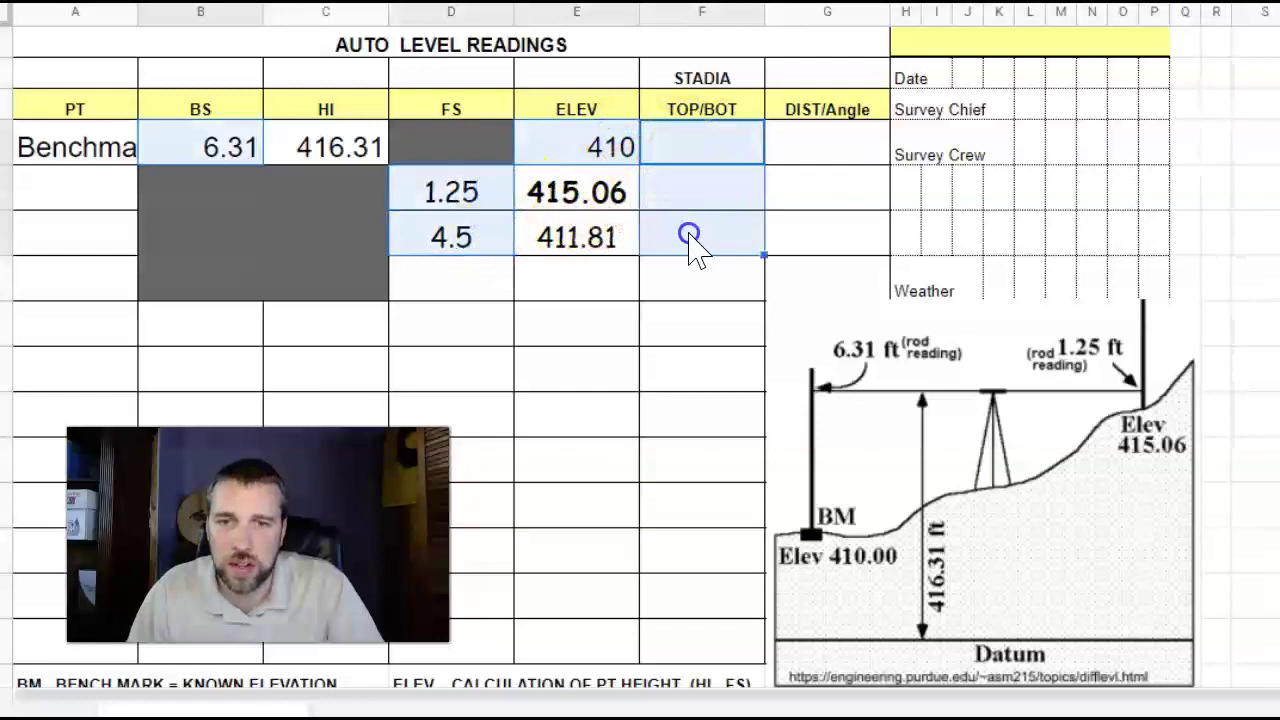
pyautogui.moveTo(791, 150); pyautogui.dragTo(796, 252)
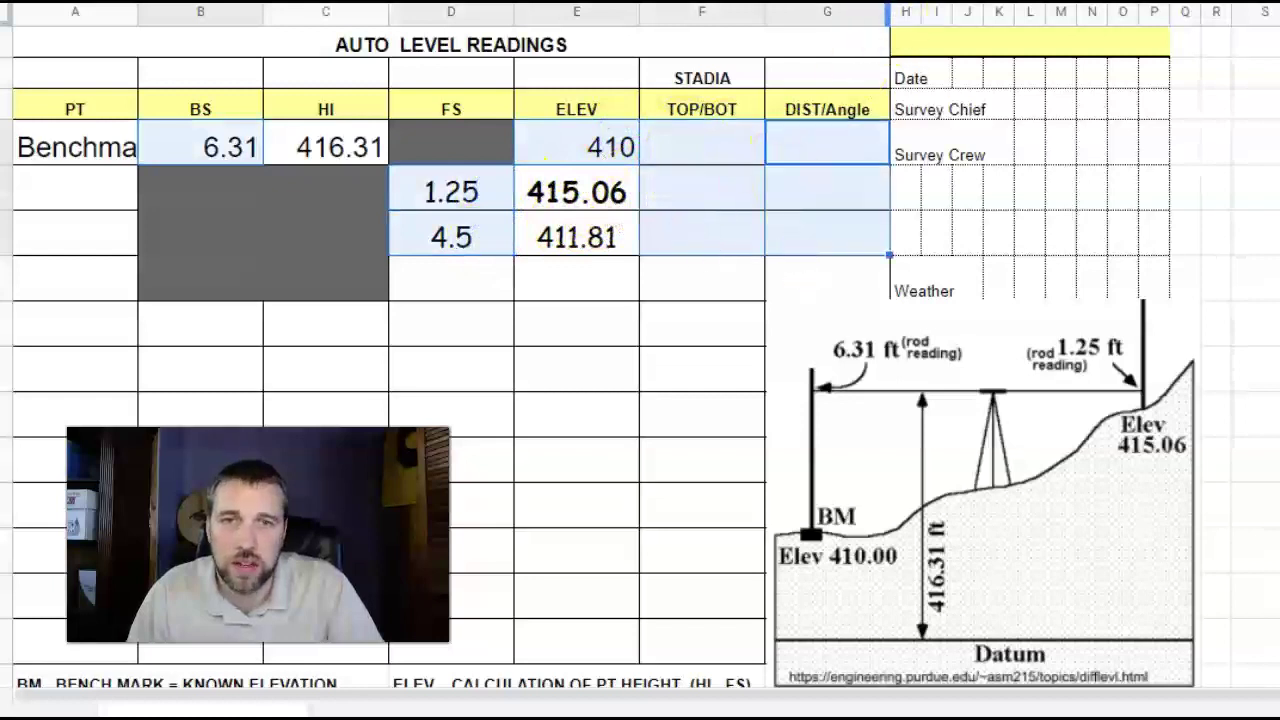
pyautogui.click(870, 3)
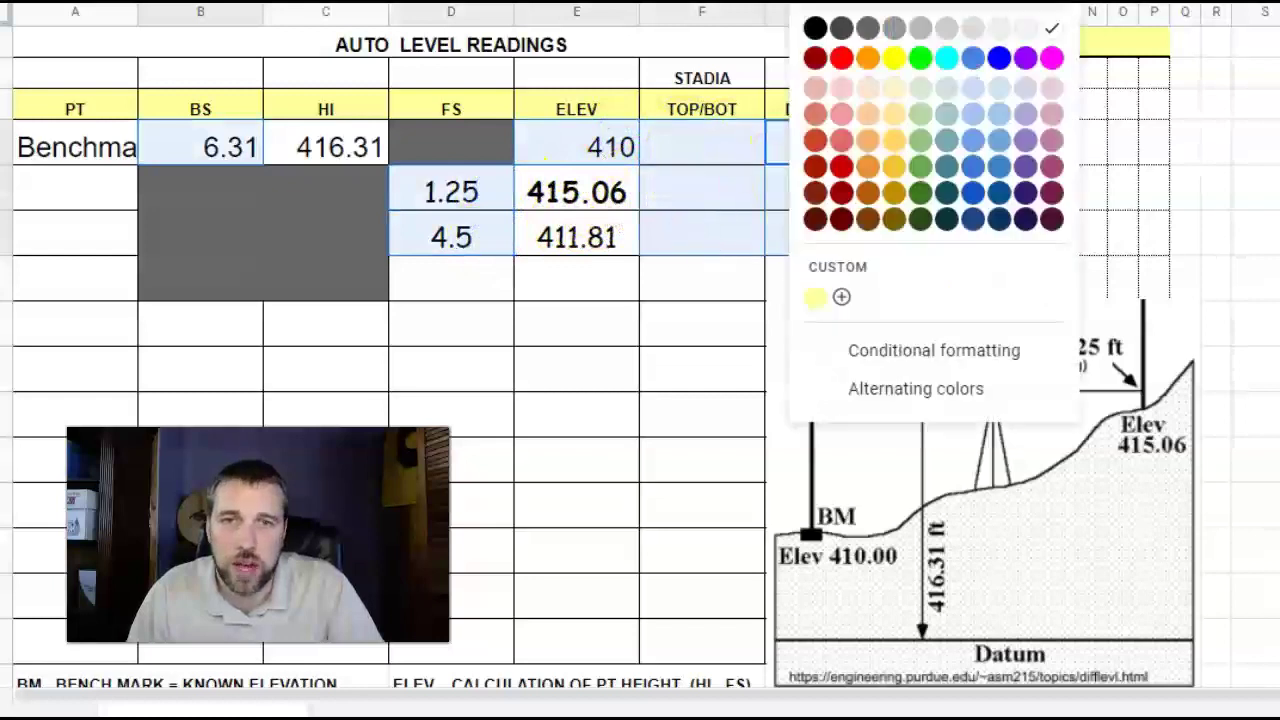
pyautogui.click(946, 58)
pyautogui.click(584, 312)
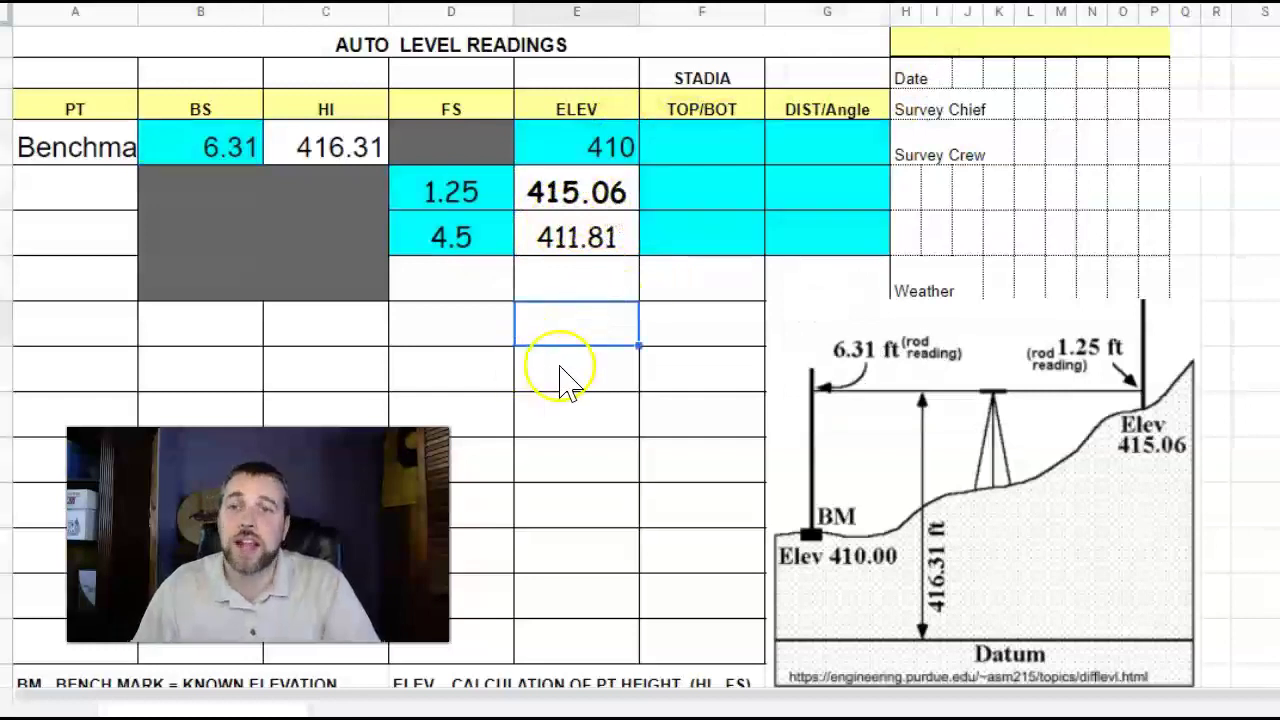
pyautogui.click(355, 150)
pyautogui.moveTo(595, 197); pyautogui.dragTo(594, 251)
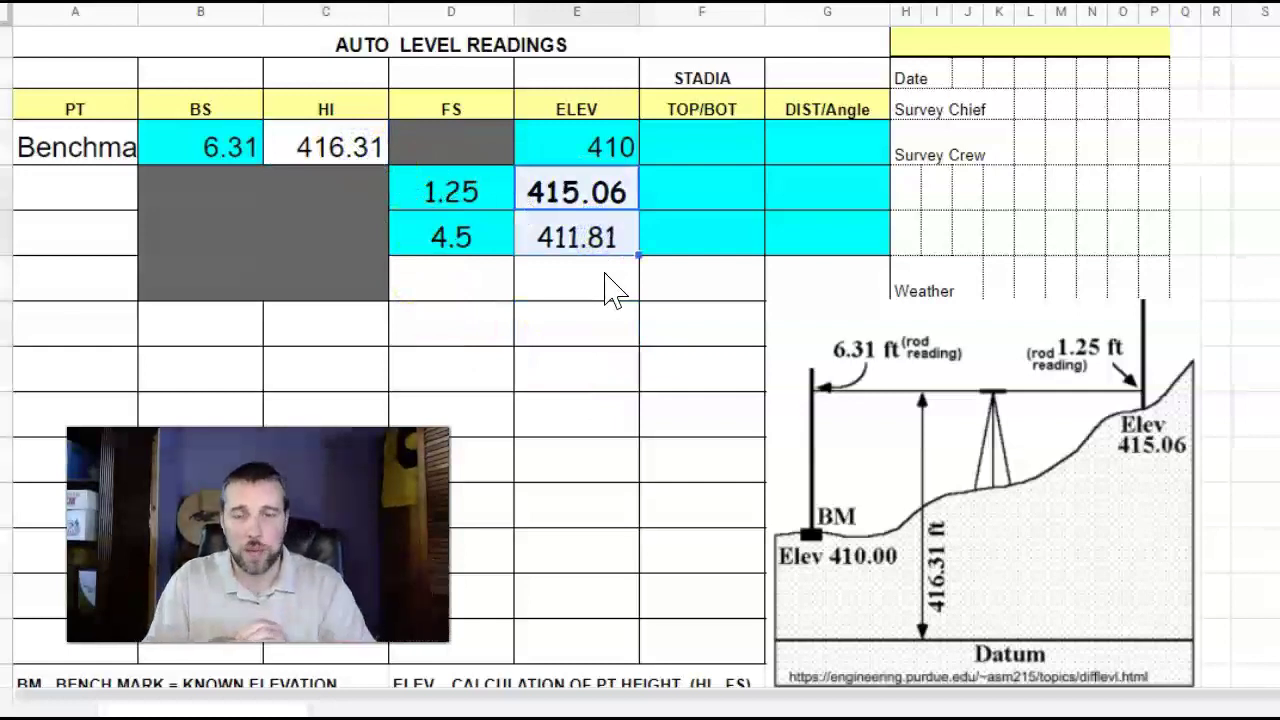
pyautogui.click(420, 195)
pyautogui.click(448, 238)
pyautogui.click(686, 147)
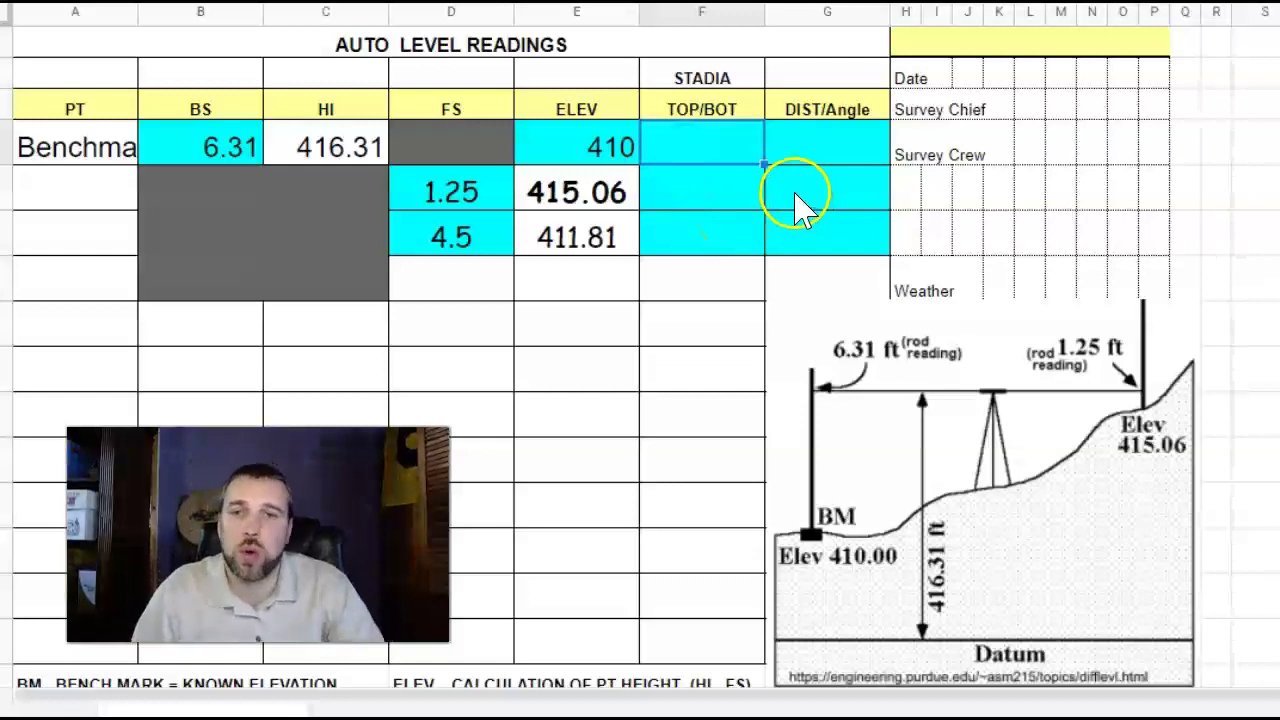
pyautogui.click(790, 148)
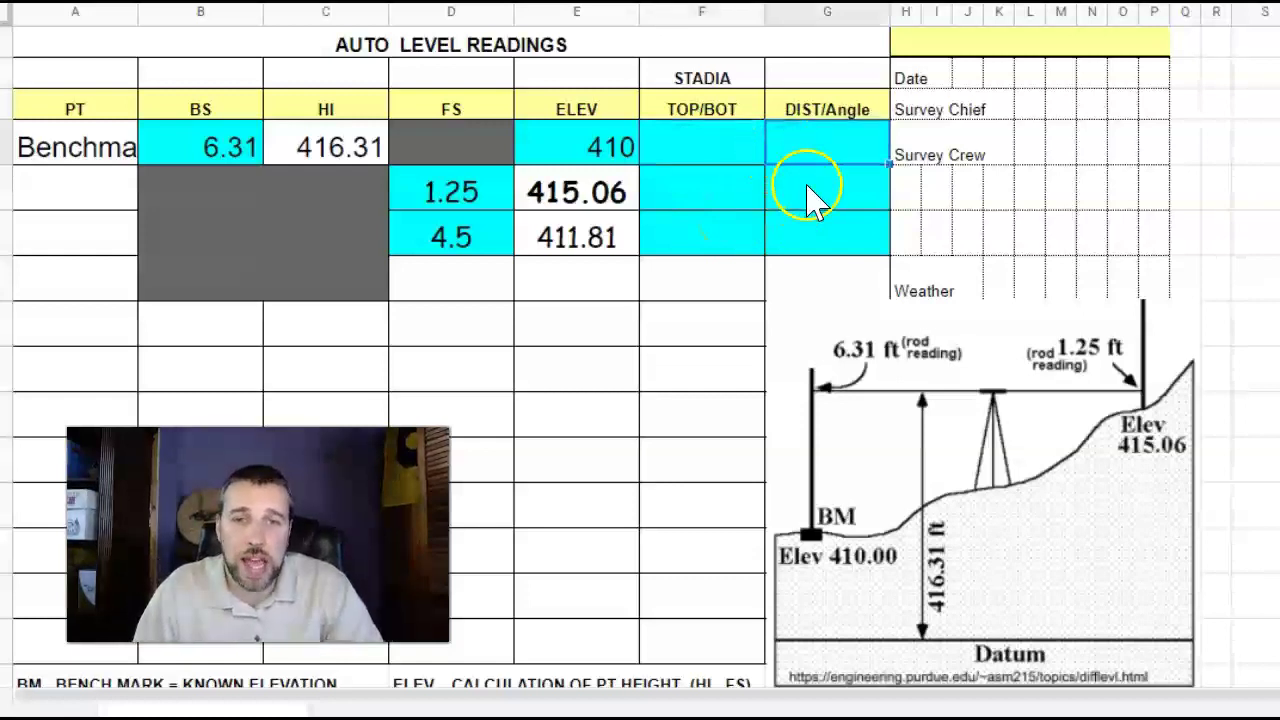